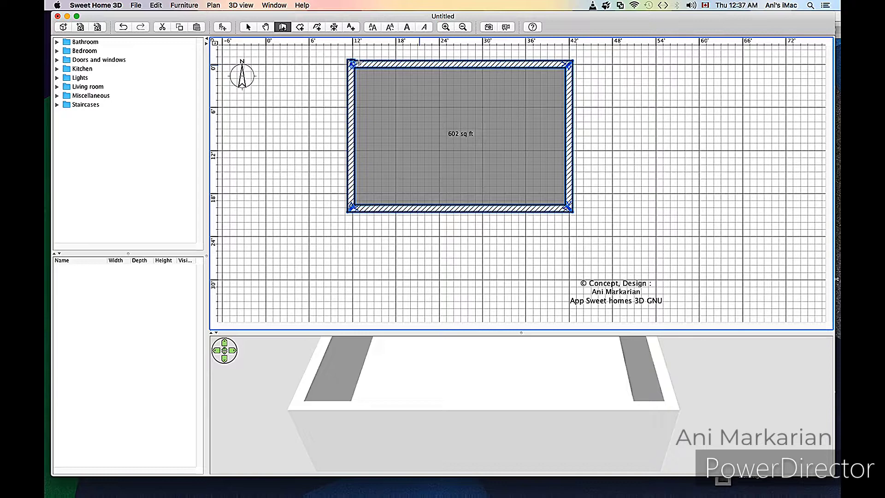
# - End wall creation, clear the selection, enlarge the 3D view area and turn the 3D view to show the whole room
pyautogui.click(445, 26)
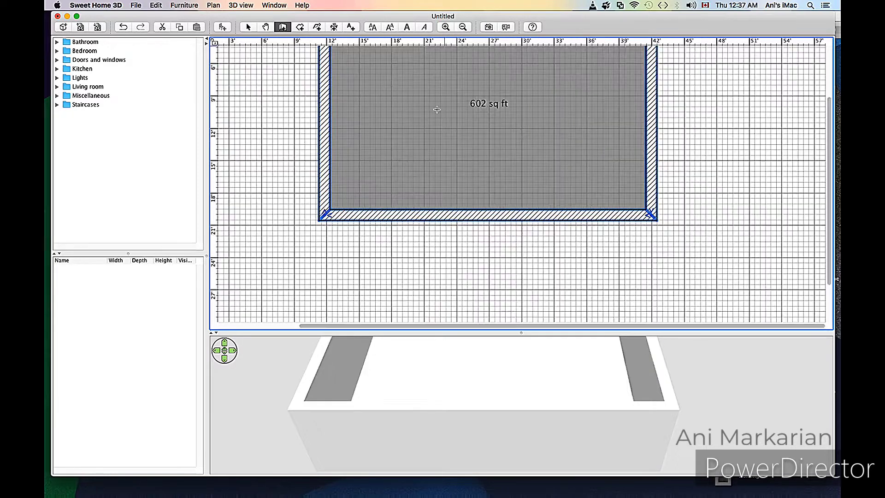
pyautogui.scroll(5, 507, 148)
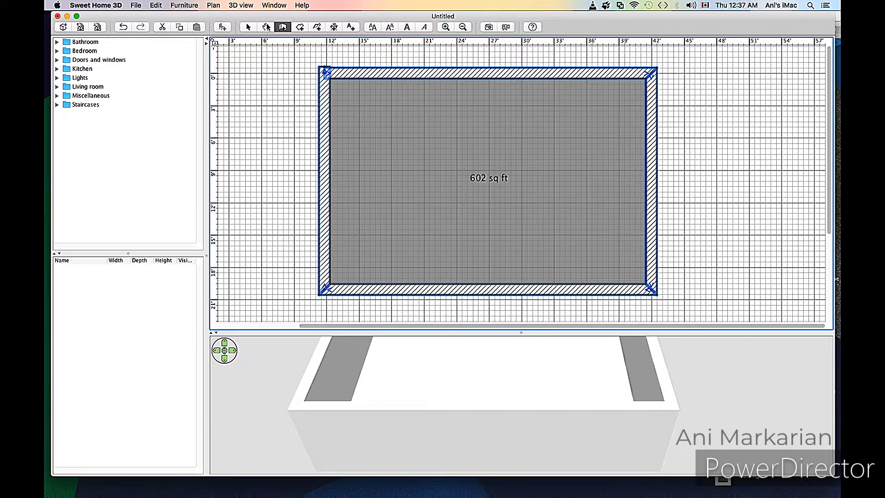
pyautogui.click(248, 26)
pyautogui.click(325, 65)
pyautogui.moveTo(326, 65); pyautogui.dragTo(327, 68)
pyautogui.press('Escape')
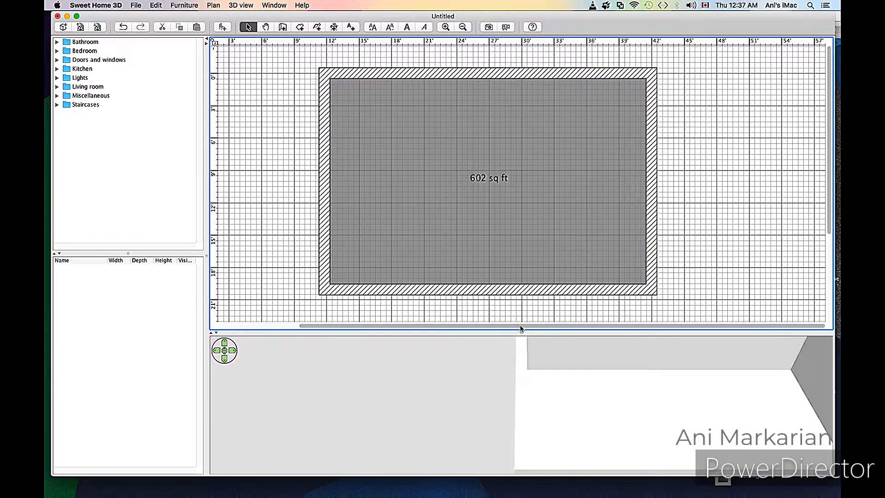
pyautogui.moveTo(520, 331); pyautogui.dragTo(520, 314)
pyautogui.moveTo(527, 355); pyautogui.dragTo(647, 321)
pyautogui.scroll(-10, 588, 405)
# - Turn on the room's ceiling display and give its floor the Wooden floor texture at 1000% scale
pyautogui.doubleClick(461, 142)
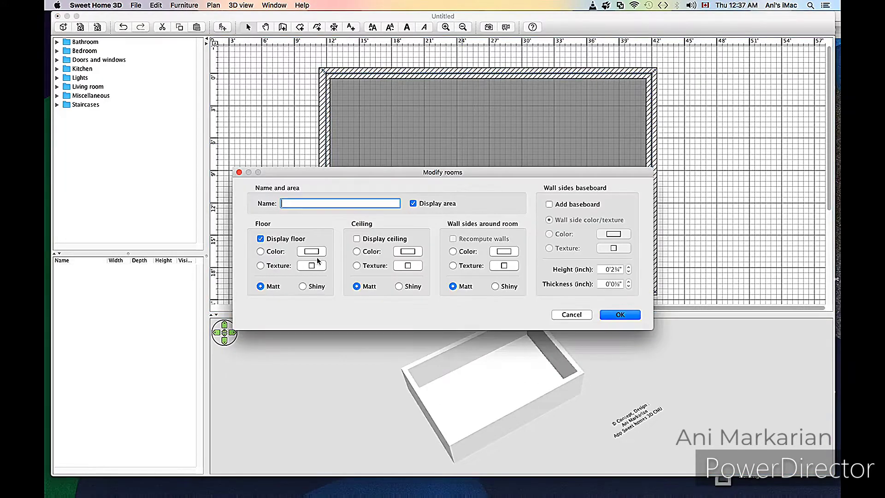
pyautogui.click(357, 238)
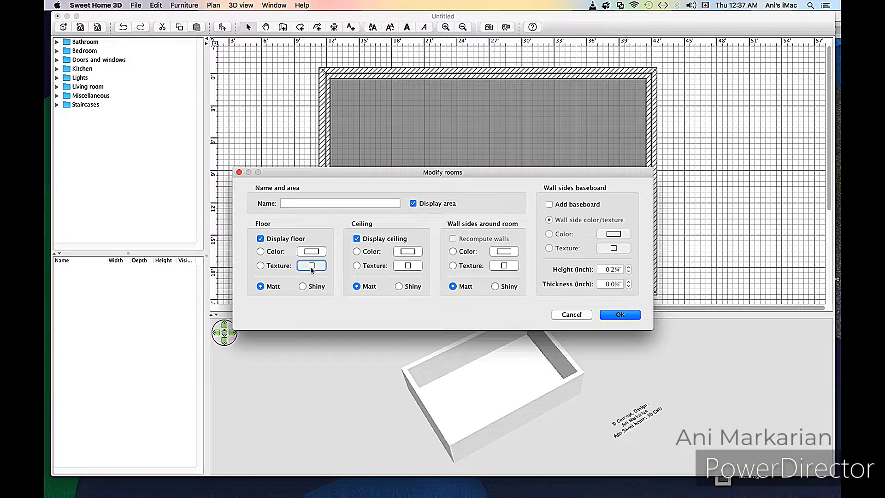
pyautogui.click(312, 266)
pyautogui.press('Escape')
pyautogui.click(312, 267)
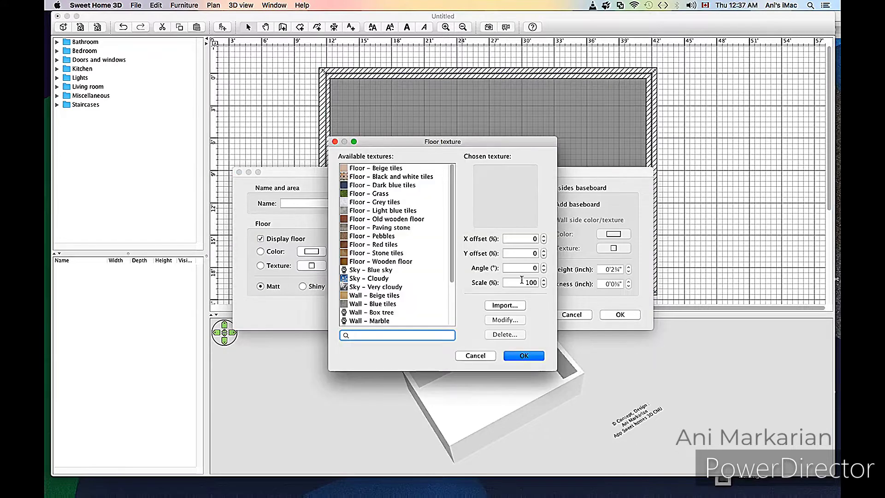
pyautogui.click(531, 282)
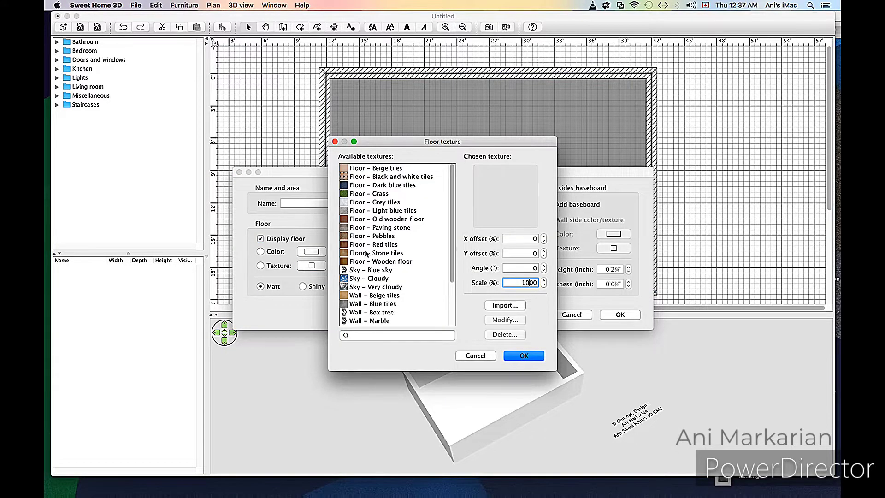
pyautogui.scroll(-2, 453, 230)
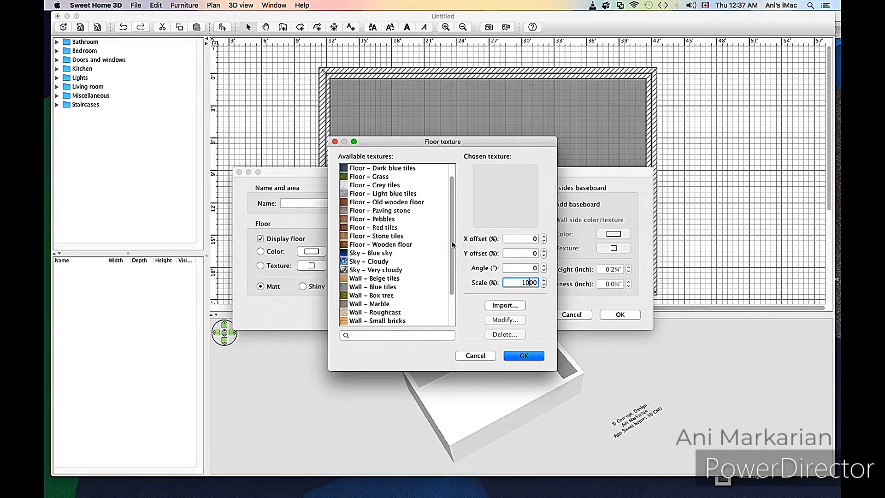
pyautogui.click(401, 245)
pyautogui.click(524, 355)
pyautogui.click(609, 315)
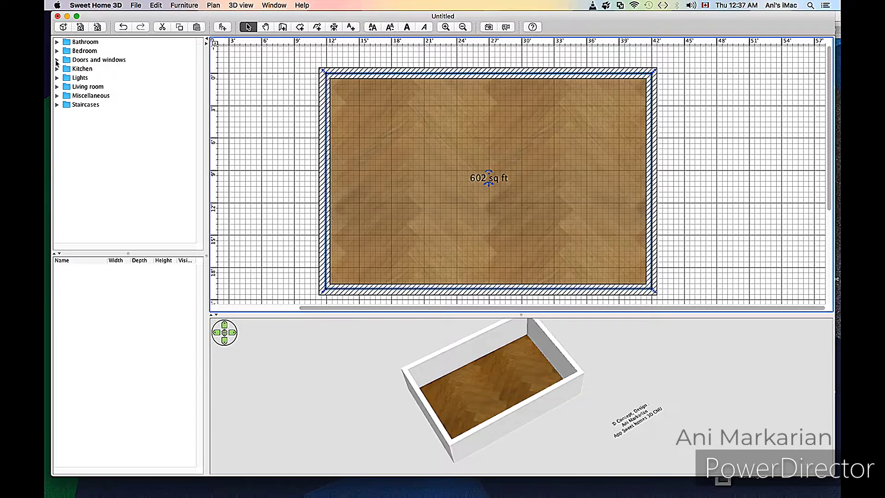
# - Place a Box from the Miscellaneous furniture in the room and duplicate it to make a pair side by side
pyautogui.click(56, 96)
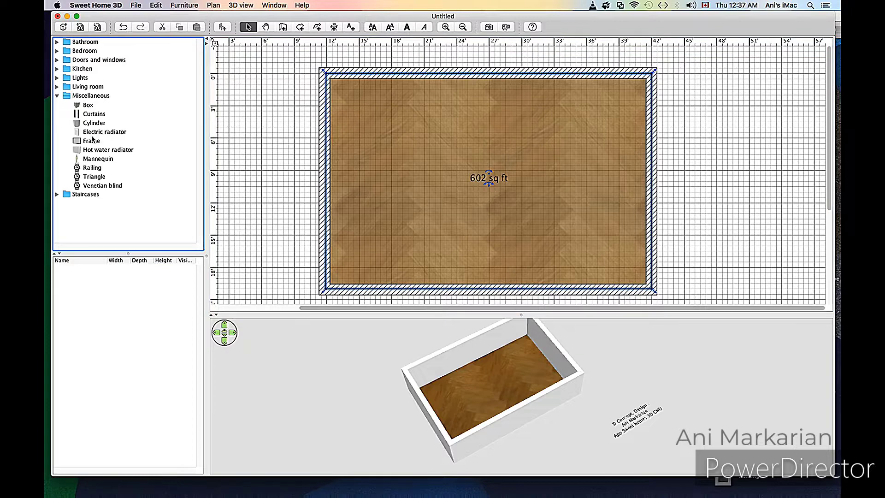
pyautogui.moveTo(88, 105); pyautogui.dragTo(545, 171)
pyautogui.press('super+c')
pyautogui.press('super+v')
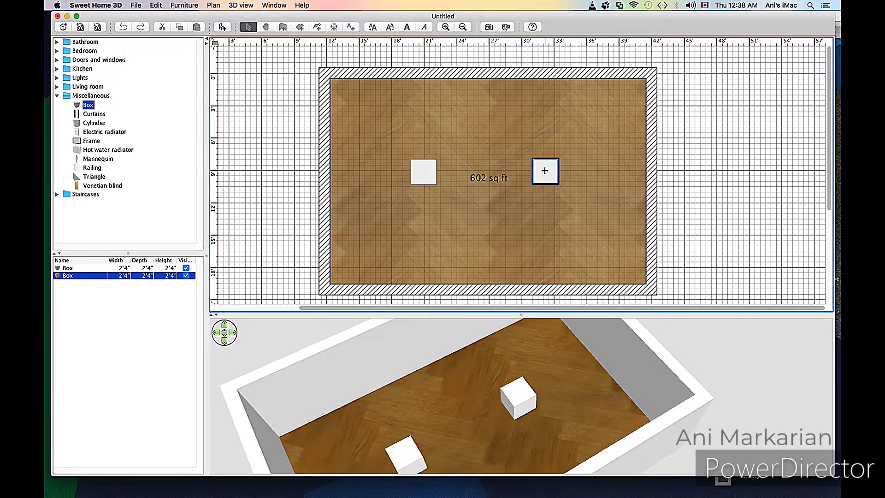
# - Align the two boxes with each other and combine them into one furniture group
pyautogui.keyDown('shift'); pyautogui.click(424, 172); pyautogui.keyUp('shift')
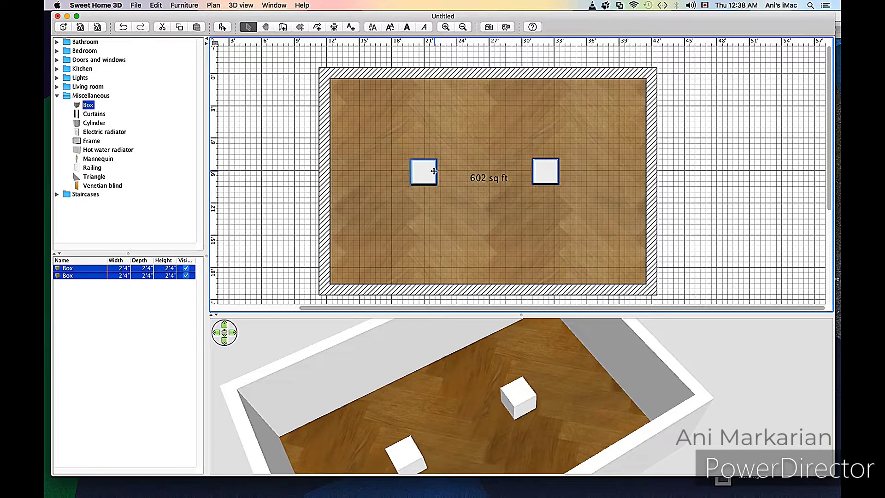
pyautogui.rightClick(435, 172)
pyautogui.moveTo(530, 379)
pyautogui.click(576, 379)
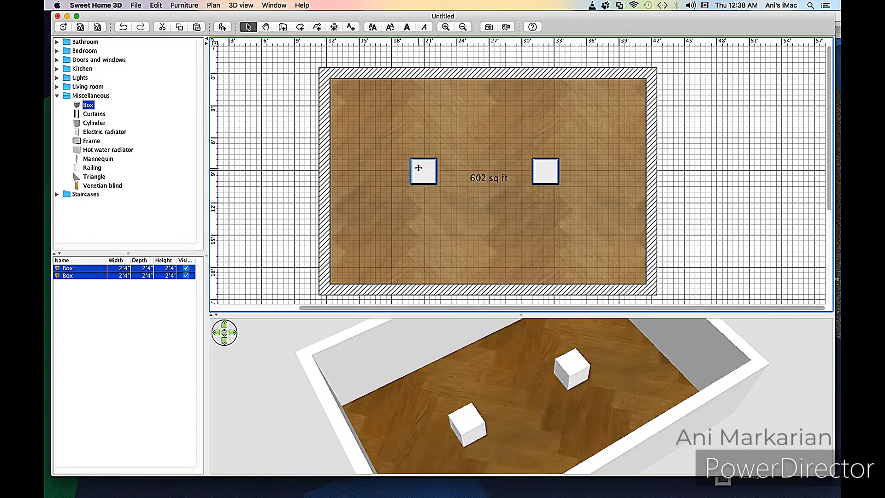
pyautogui.rightClick(418, 168)
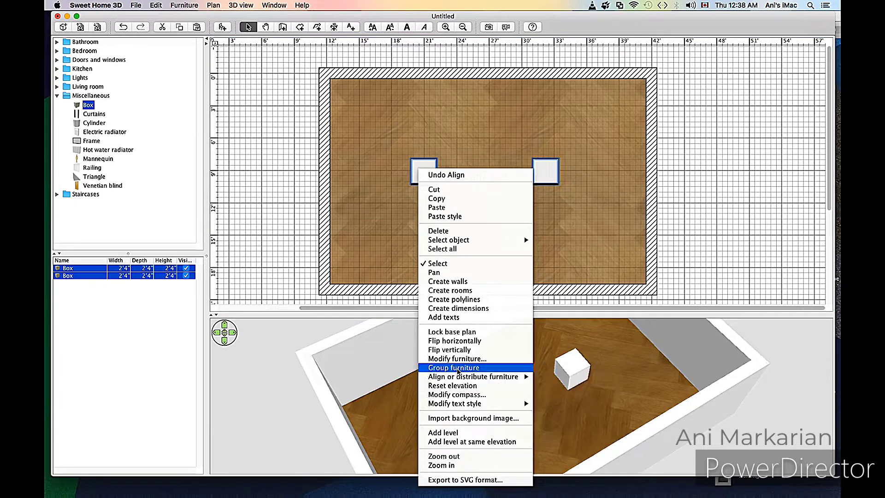
pyautogui.click(456, 363)
# - Set the height of the grouped boxes to 8' to turn them into columns
pyautogui.press('super+e')
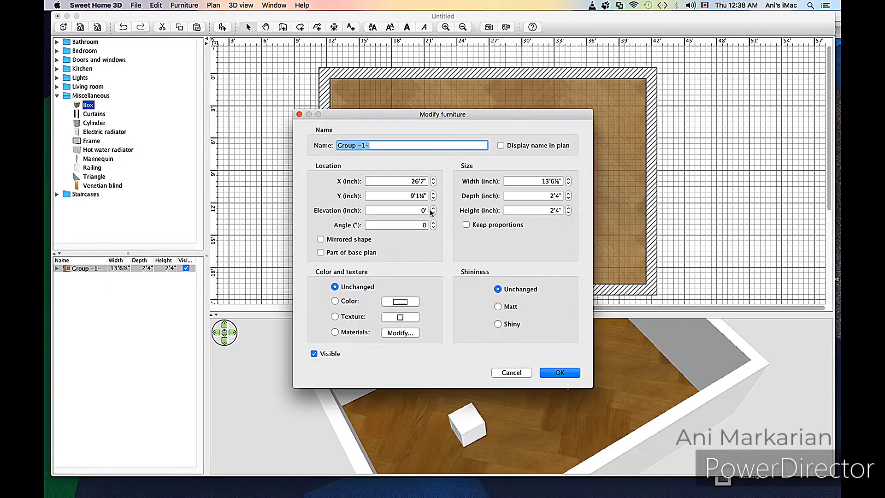
pyautogui.click(552, 210)
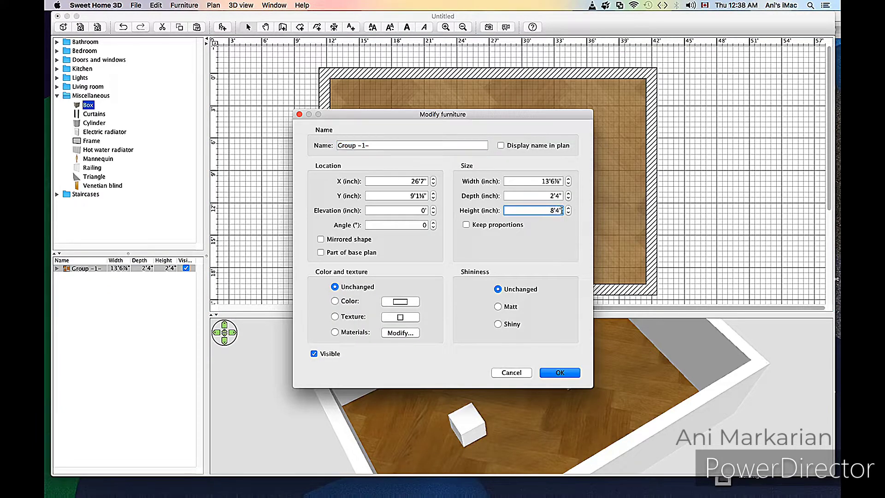
pyautogui.write("8'")
pyautogui.click(568, 370)
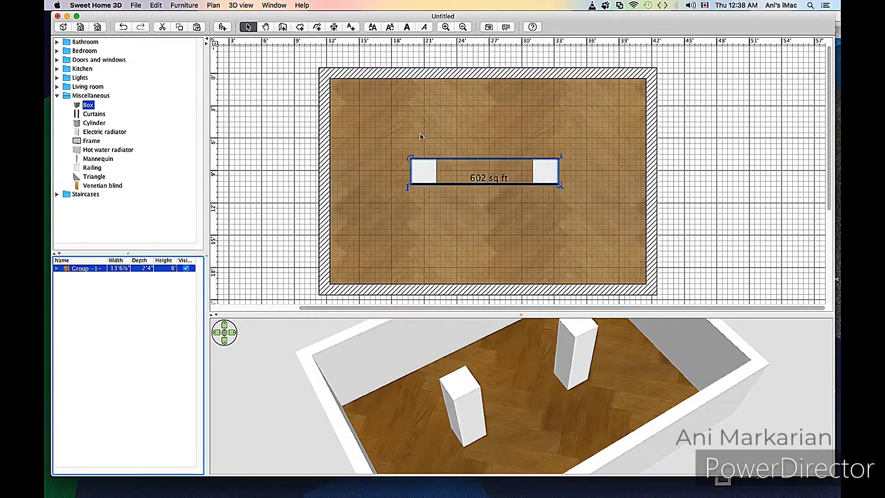
# - Set the top color of all room walls in the 3D view to white
pyautogui.scroll(-3, 640, 242)
pyautogui.rightClick(640, 241)
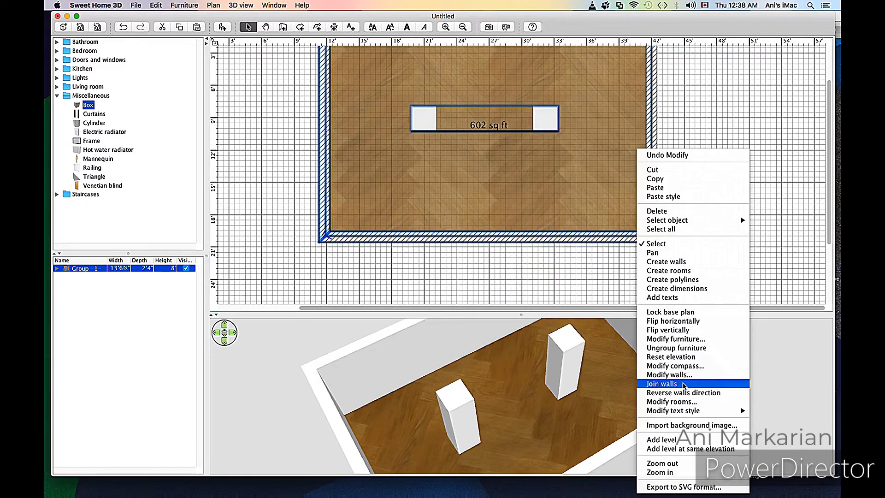
pyautogui.click(670, 375)
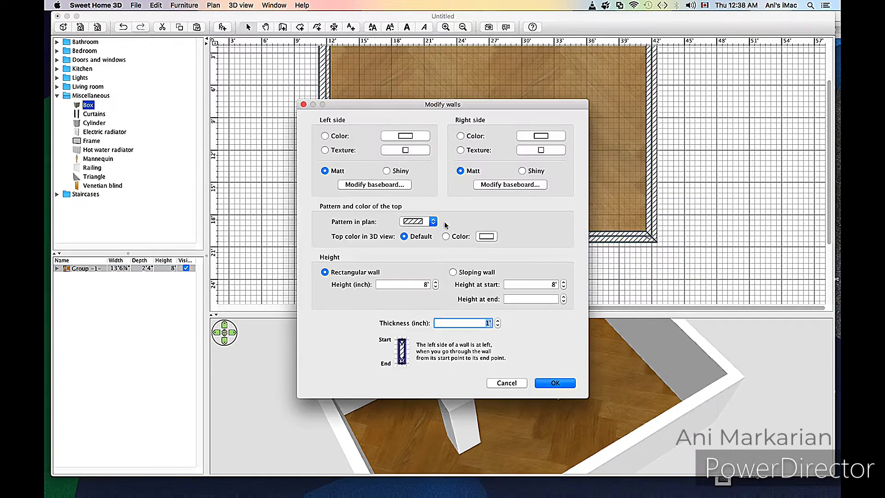
pyautogui.click(487, 235)
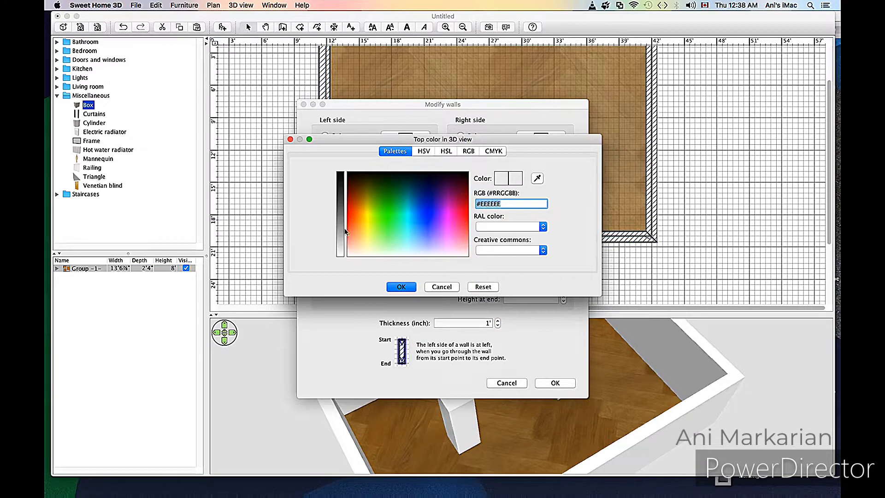
pyautogui.moveTo(346, 232); pyautogui.dragTo(342, 257)
pyautogui.click(401, 287)
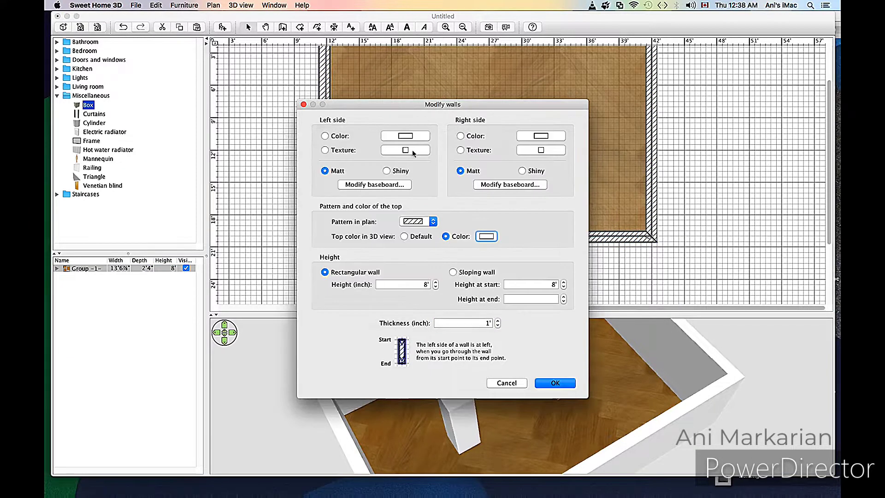
# - Set both the left side and right side colors of the room walls to white and apply the changes
pyautogui.click(405, 136)
pyautogui.click(333, 262)
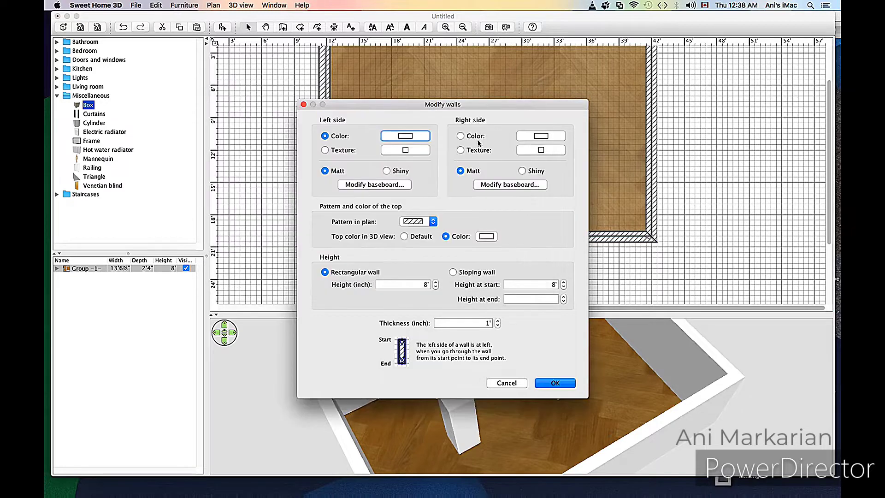
pyautogui.click(529, 134)
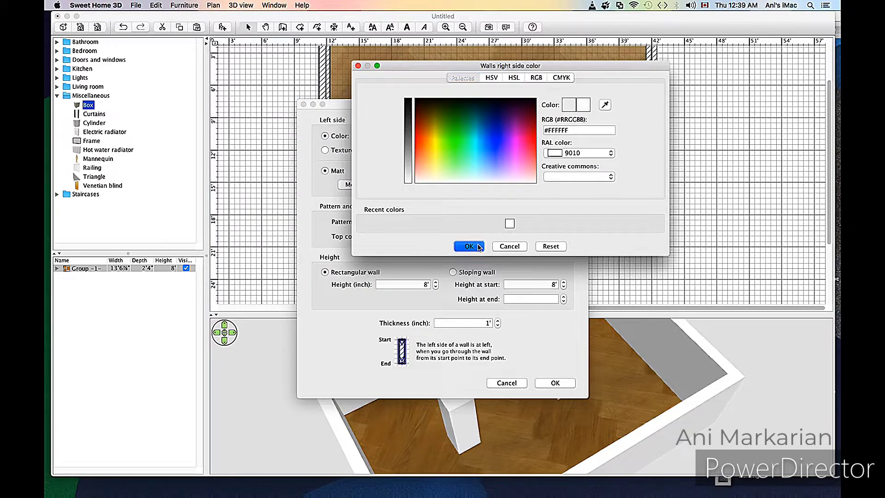
pyautogui.click(468, 246)
pyautogui.click(550, 383)
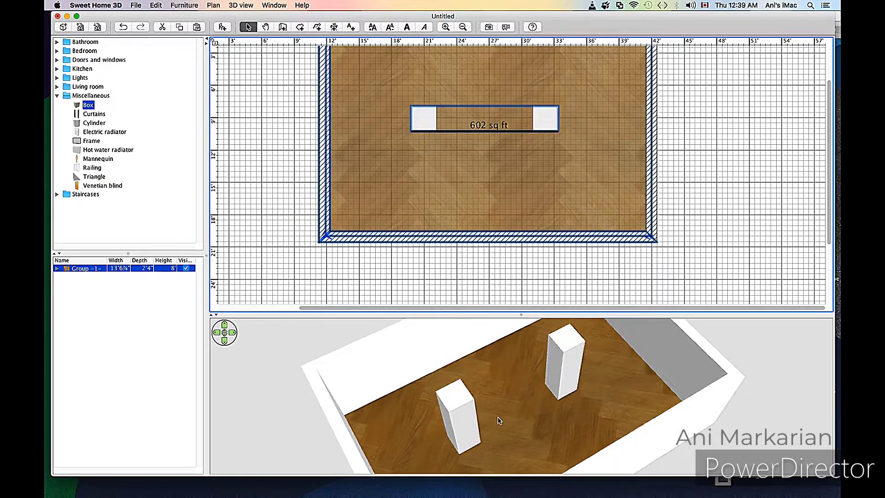
# - Place a Fireglow light source near the upper right column in plan and duplicate it above the left column
pyautogui.moveTo(498, 420); pyautogui.dragTo(447, 421)
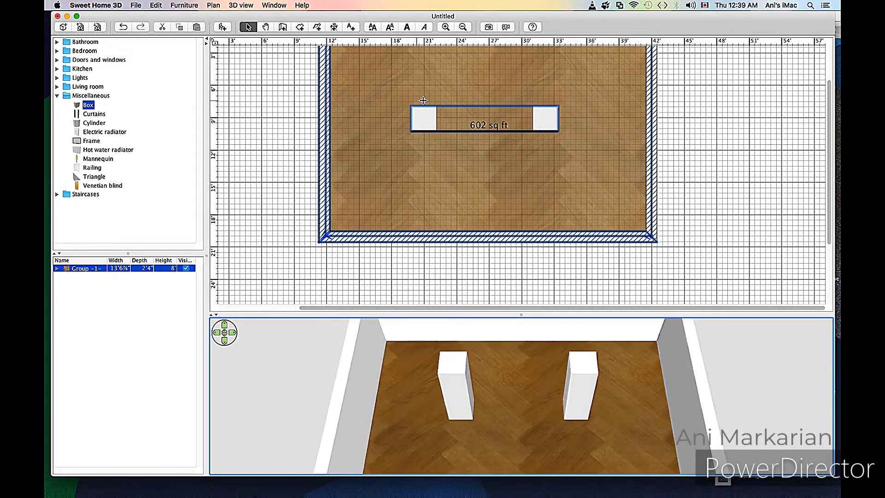
pyautogui.scroll(-1, 423, 100)
pyautogui.scroll(3, 736, 197)
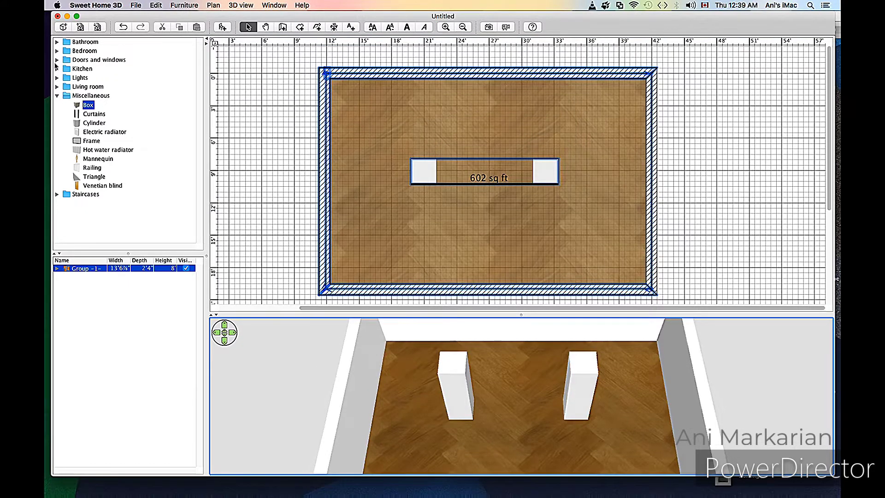
pyautogui.click(56, 77)
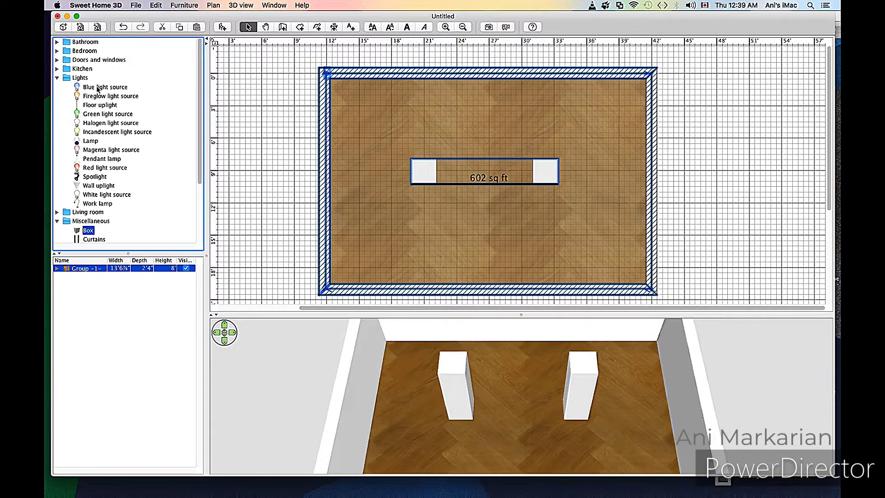
pyautogui.moveTo(110, 95); pyautogui.dragTo(566, 130)
pyautogui.press('super+c')
pyautogui.press('super+v')
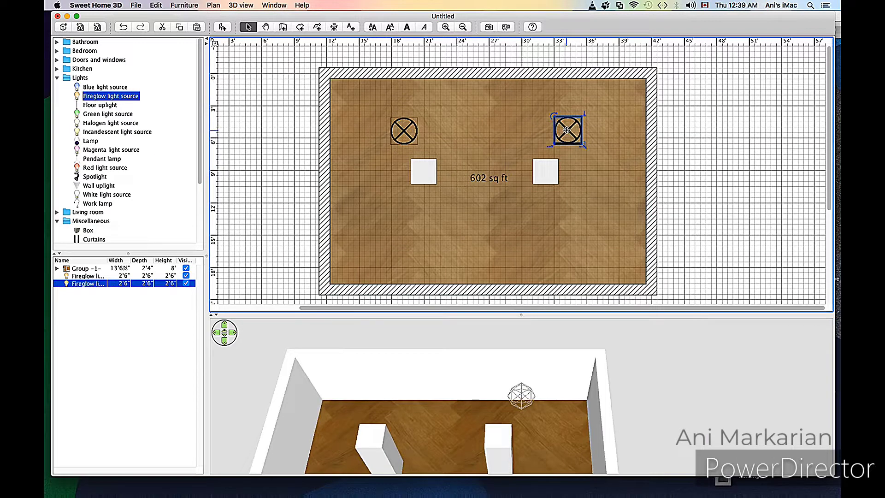
# - Align the two Fireglow light sources on bottom and combine them into a furniture group
pyautogui.keyDown('shift'); pyautogui.click(406, 129); pyautogui.keyUp('shift')
pyautogui.rightClick(409, 128)
pyautogui.moveTo(478, 338)
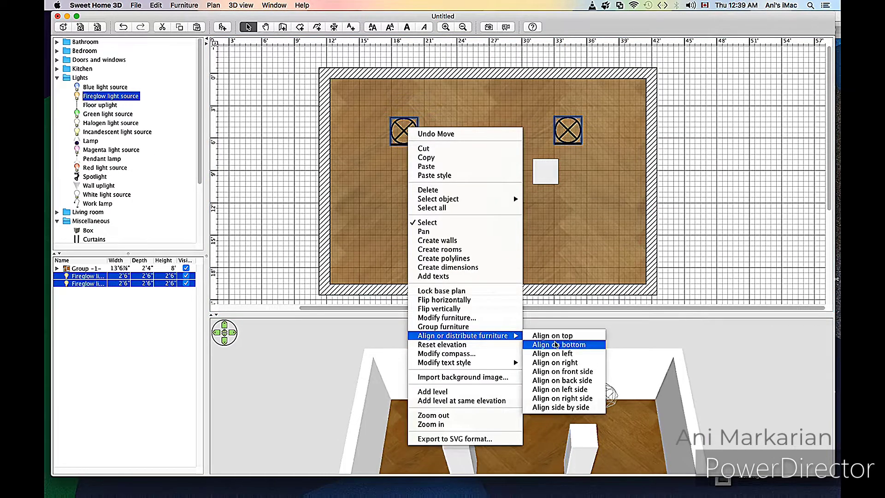
pyautogui.click(558, 344)
pyautogui.rightClick(398, 135)
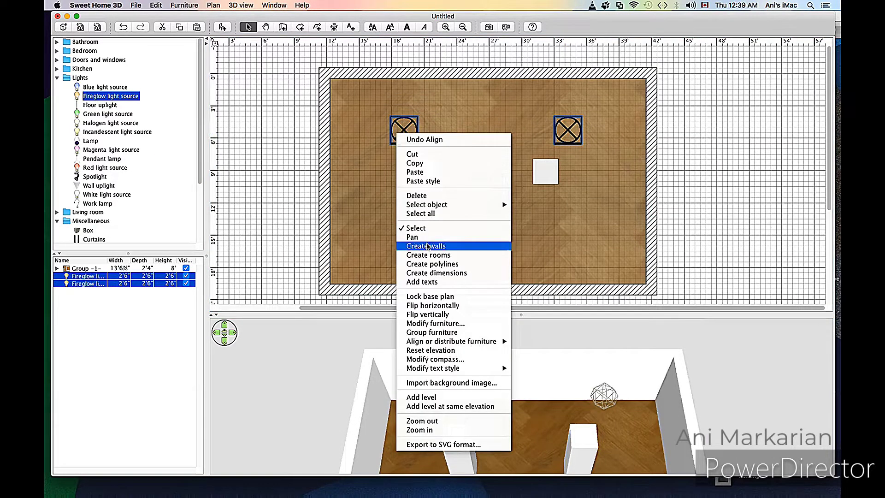
pyautogui.click(450, 332)
# - Duplicate the light group and place the copy below the two columns in the plan
pyautogui.press('super+c')
pyautogui.press('super+v')
pyautogui.moveTo(397, 131); pyautogui.dragTo(398, 220)
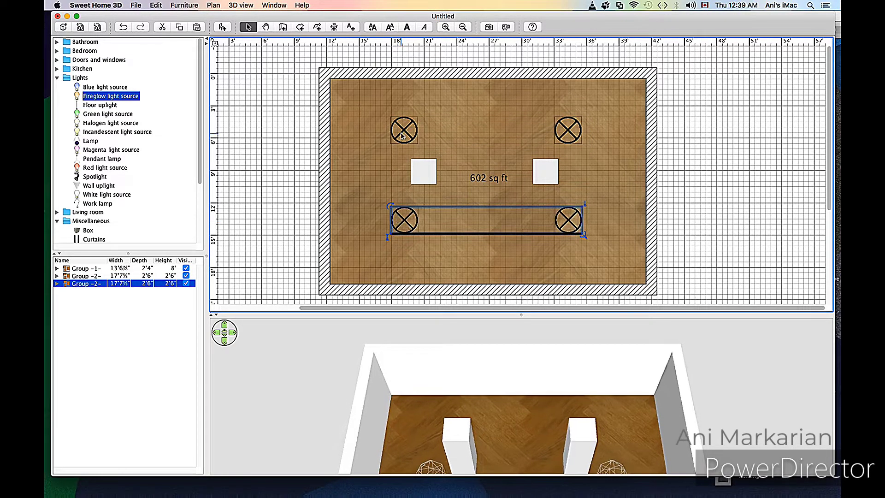
# - Align the two light groups on left and combine them into a single furniture group
pyautogui.keyDown('shift'); pyautogui.click(402, 135); pyautogui.keyUp('shift')
pyautogui.rightClick(402, 135)
pyautogui.moveTo(461, 351)
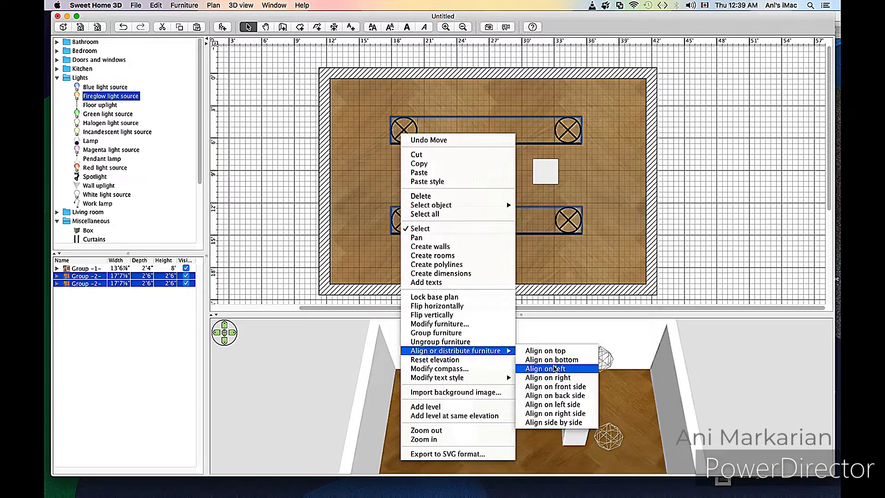
pyautogui.click(555, 369)
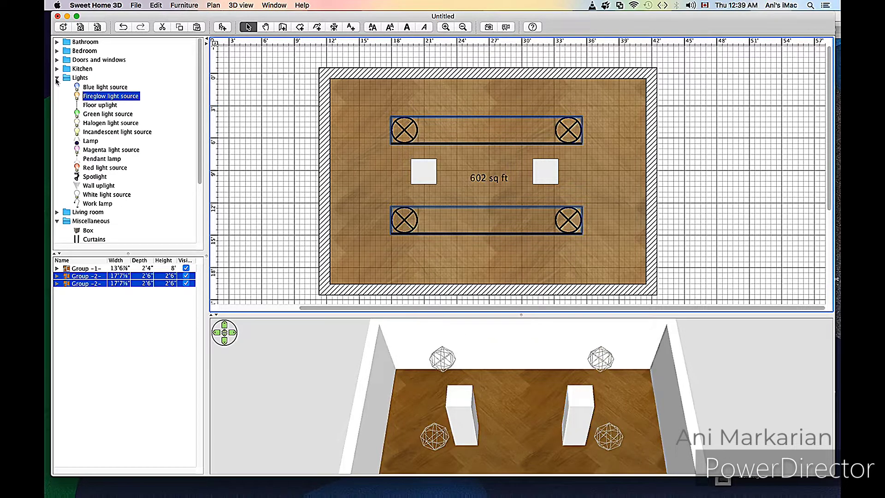
pyautogui.rightClick(394, 129)
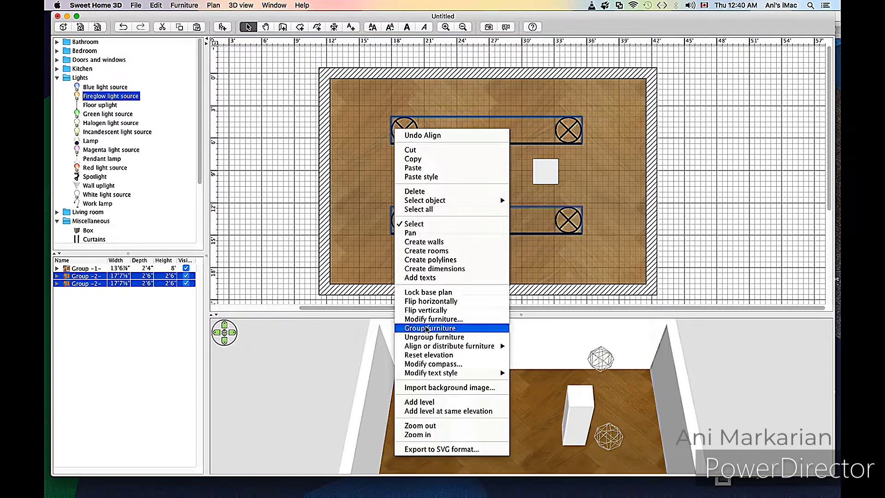
pyautogui.click(454, 326)
# - Lower the elevation of the combined four-light furniture group
pyautogui.press('super+e')
pyautogui.click(410, 252)
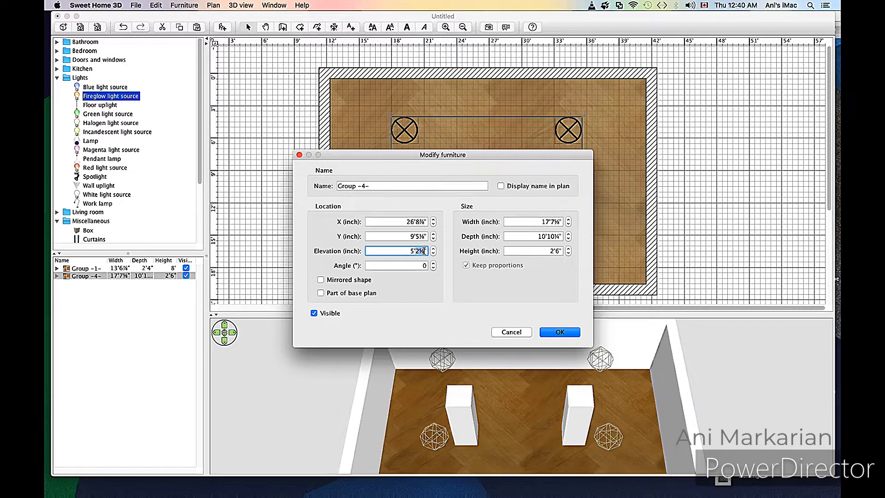
pyautogui.click(565, 337)
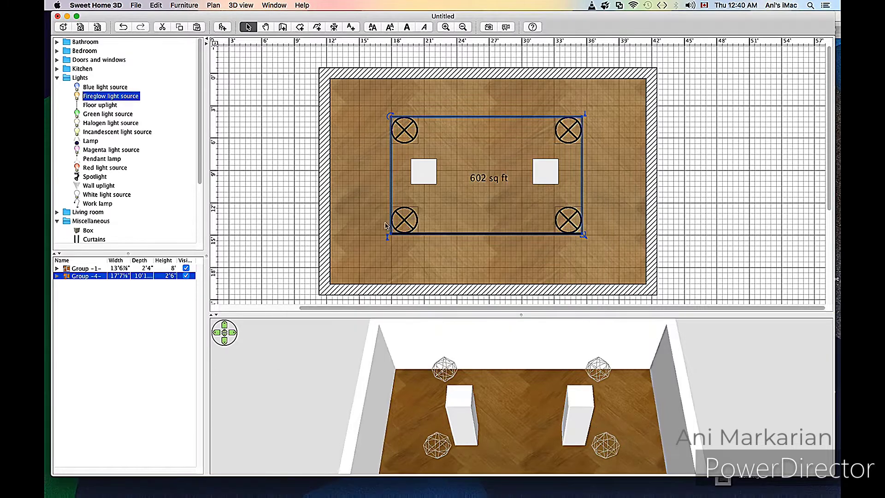
# - Place a slider window in the lower wall of the plan and stretch it to a width of about 28'3"
pyautogui.click(56, 60)
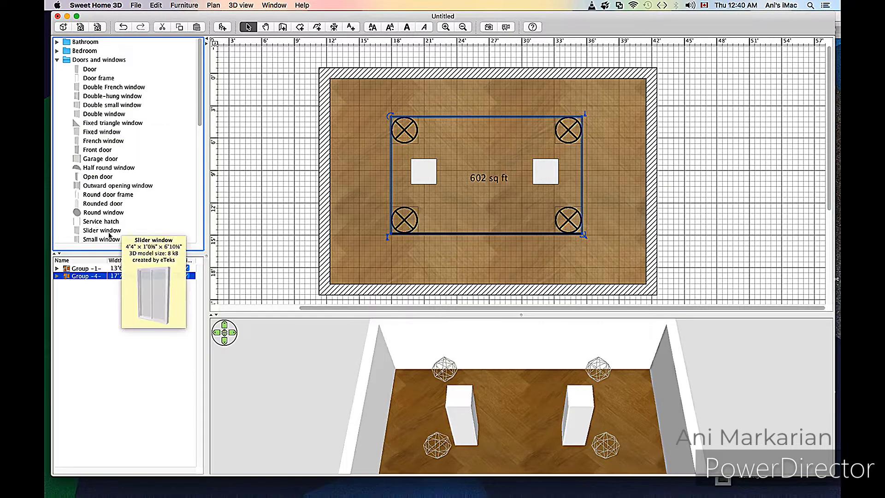
pyautogui.moveTo(110, 235); pyautogui.dragTo(336, 282)
pyautogui.moveTo(389, 289); pyautogui.dragTo(531, 282)
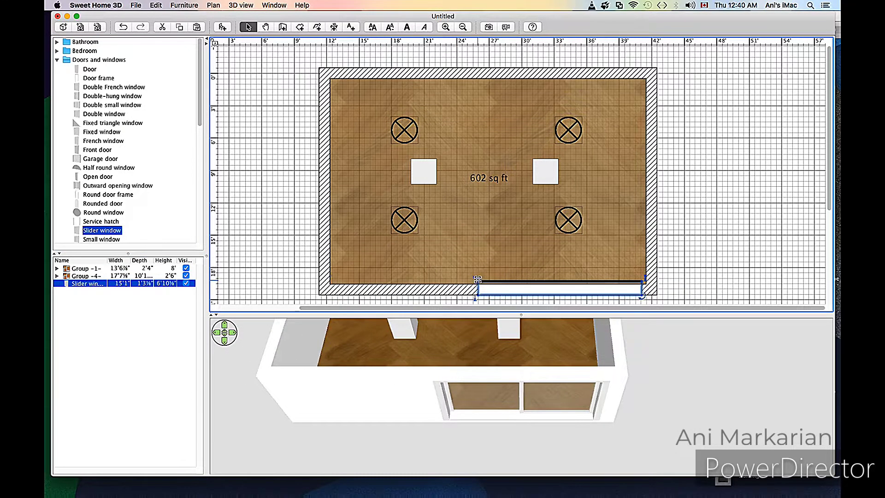
pyautogui.moveTo(478, 279); pyautogui.dragTo(335, 273)
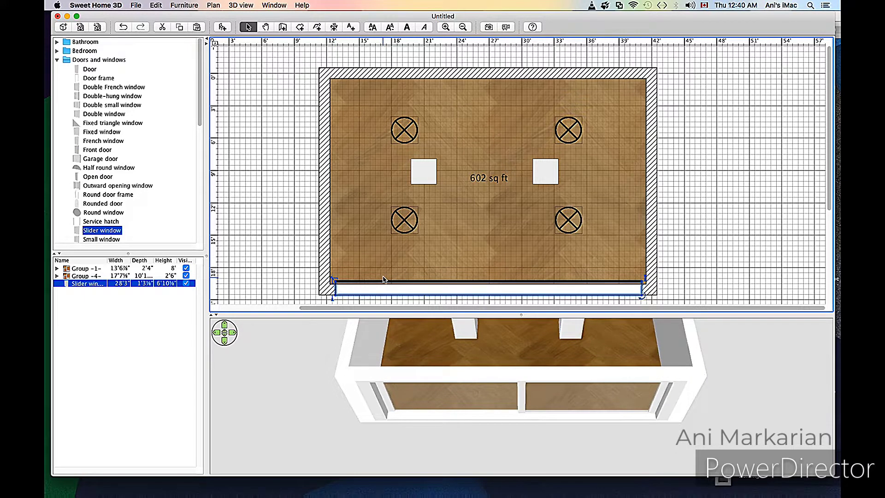
# - Change the lower wall's slider window to the recently used white color
pyautogui.click(383, 279)
pyautogui.click(395, 294)
pyautogui.doubleClick(397, 289)
pyautogui.click(401, 300)
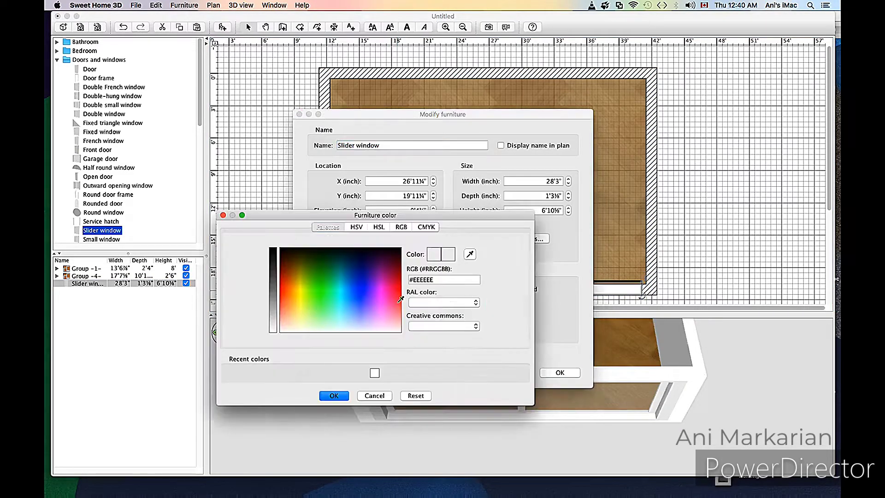
pyautogui.click(375, 373)
pyautogui.click(333, 396)
pyautogui.click(560, 373)
# - Duplicate the white slider window onto the upper wall and the right wall of the plan
pyautogui.press('super+c')
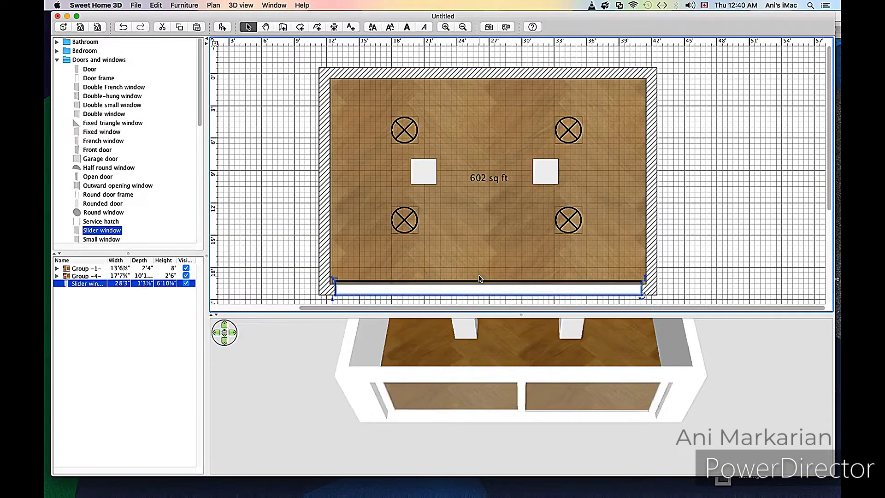
pyautogui.press('super+v')
pyautogui.moveTo(475, 291); pyautogui.dragTo(646, 214)
pyautogui.press('super+c')
pyautogui.press('super+v')
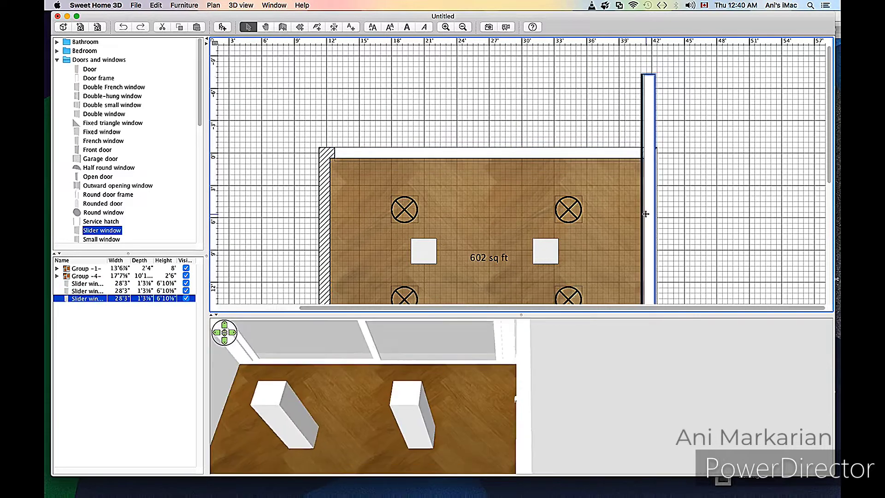
# - Shorten the right wall's slider window to about 18'1" and fit it into the wall between the two corners
pyautogui.scroll(-10, 716, 155)
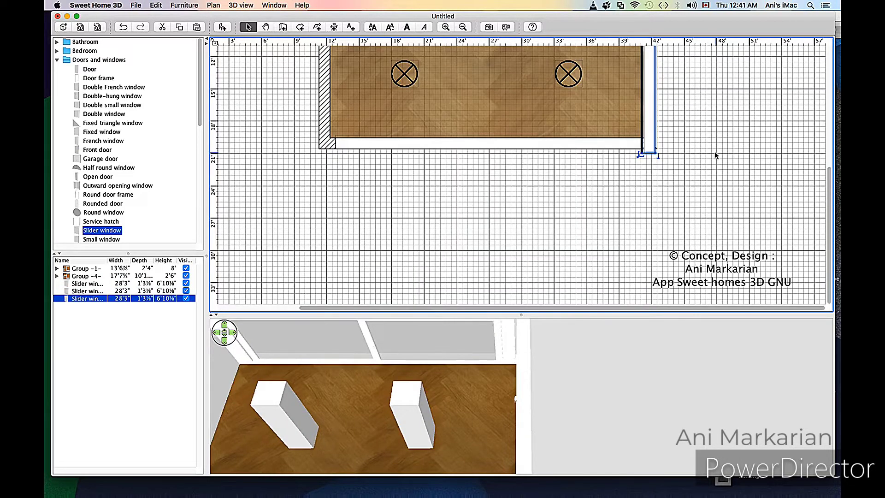
pyautogui.moveTo(640, 157); pyautogui.dragTo(642, 62)
pyautogui.click(639, 144)
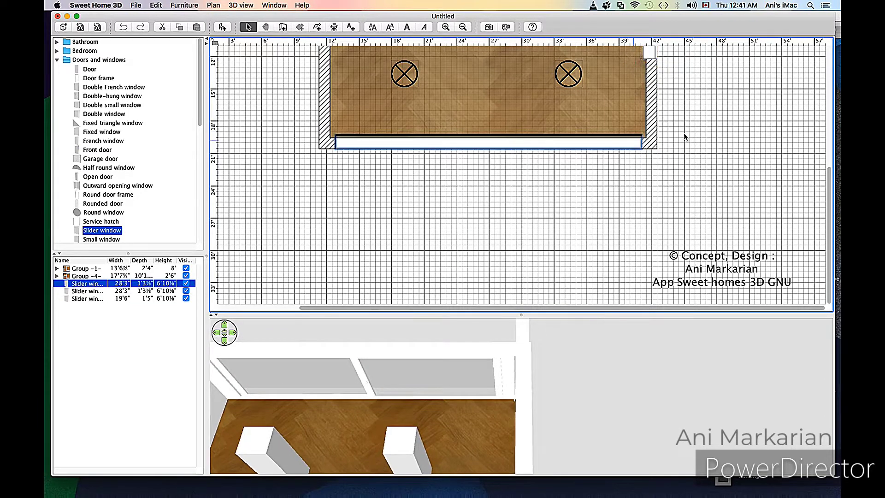
pyautogui.scroll(3, 685, 137)
pyautogui.scroll(4, 685, 137)
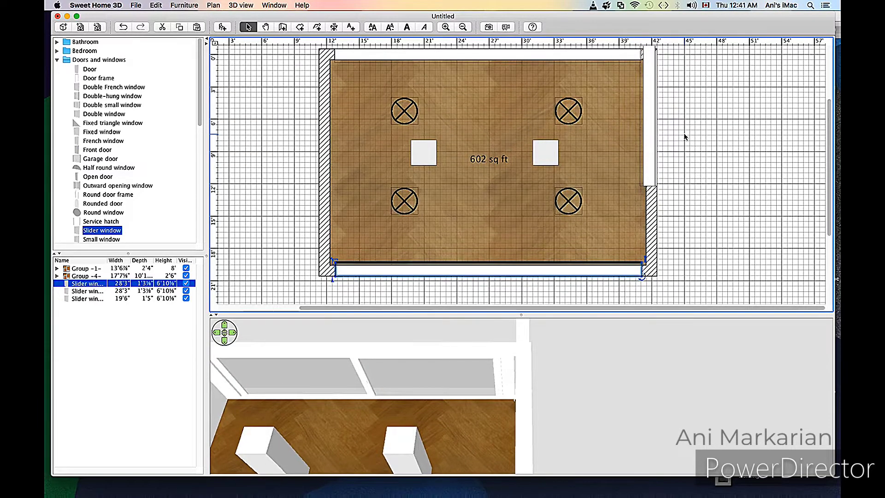
pyautogui.scroll(1, 686, 136)
pyautogui.moveTo(656, 136); pyautogui.dragTo(653, 221)
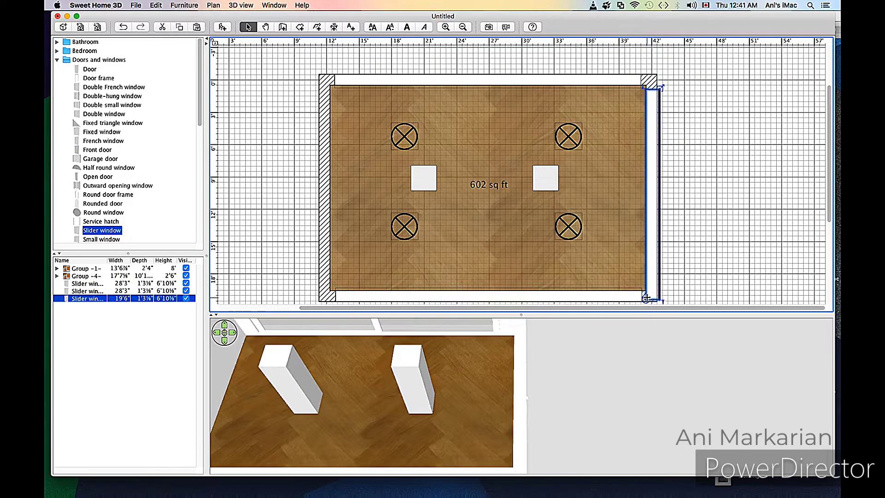
pyautogui.moveTo(660, 87)
pyautogui.mouseDown()
pyautogui.moveTo(654, 108)
pyautogui.moveTo(660, 89)
pyautogui.mouseUp()
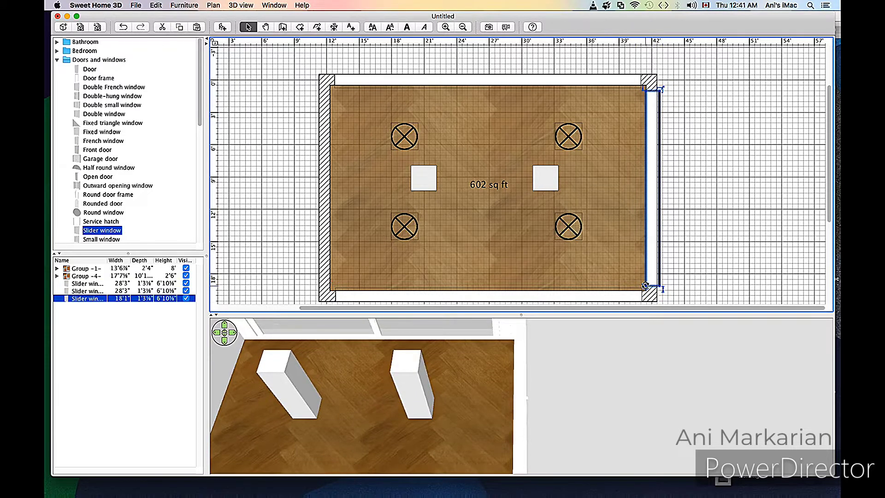
pyautogui.moveTo(645, 285); pyautogui.dragTo(647, 107)
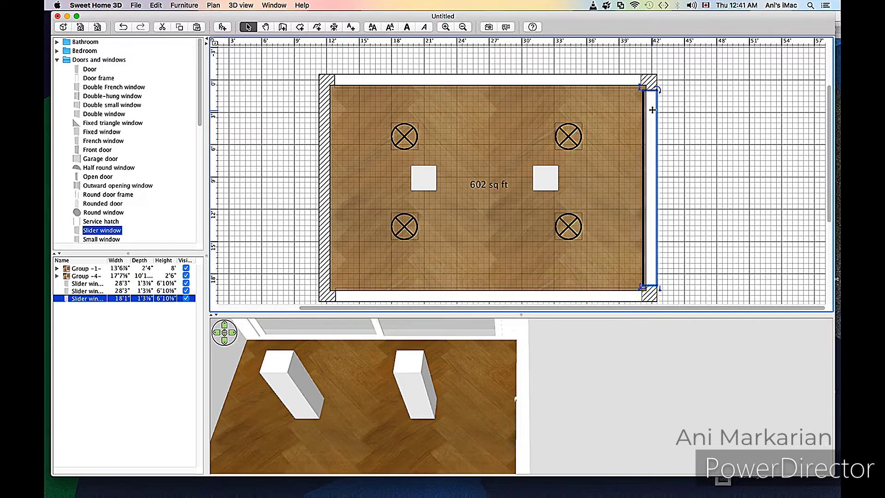
# - Duplicate the right wall's slider window onto the left wall and combine all four slider windows into a furniture group
pyautogui.keyDown('alt'); pyautogui.moveTo(652, 110); pyautogui.dragTo(330, 111); pyautogui.keyUp('alt')
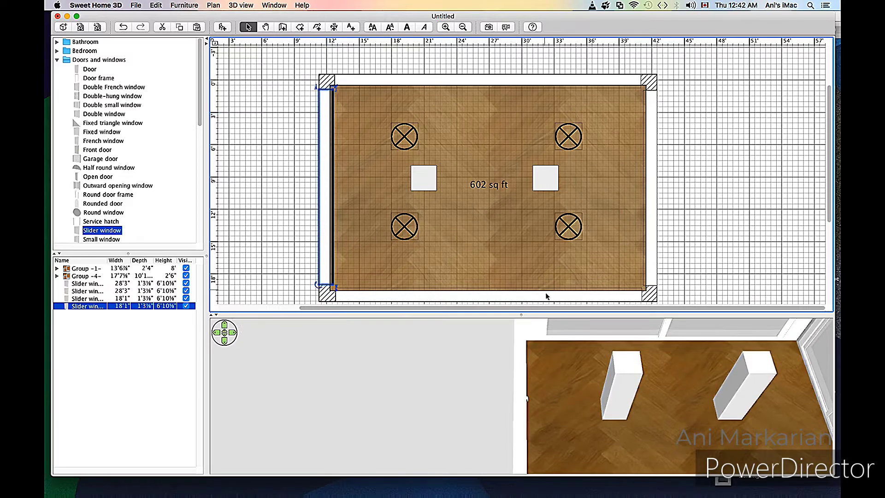
pyautogui.keyDown('shift'); pyautogui.click(92, 283); pyautogui.keyUp('shift')
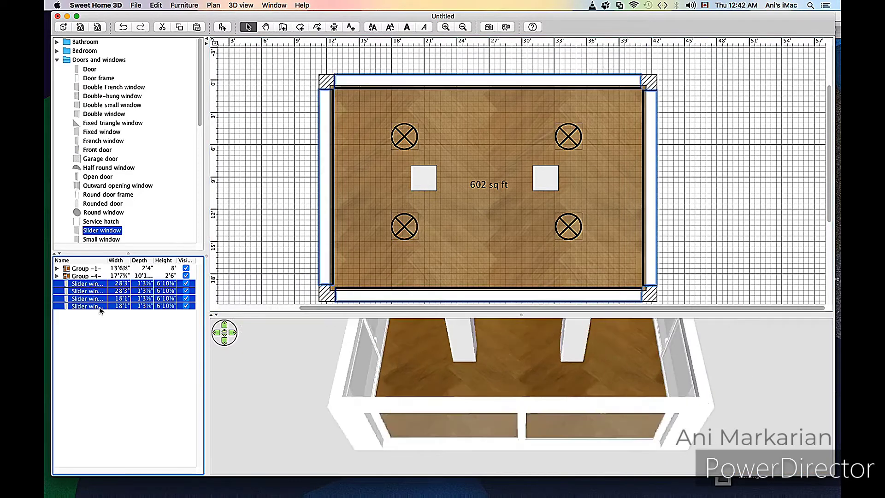
pyautogui.rightClick(99, 305)
pyautogui.click(134, 401)
# - Apply the white color to the whole slider window group
pyautogui.doubleClick(117, 298)
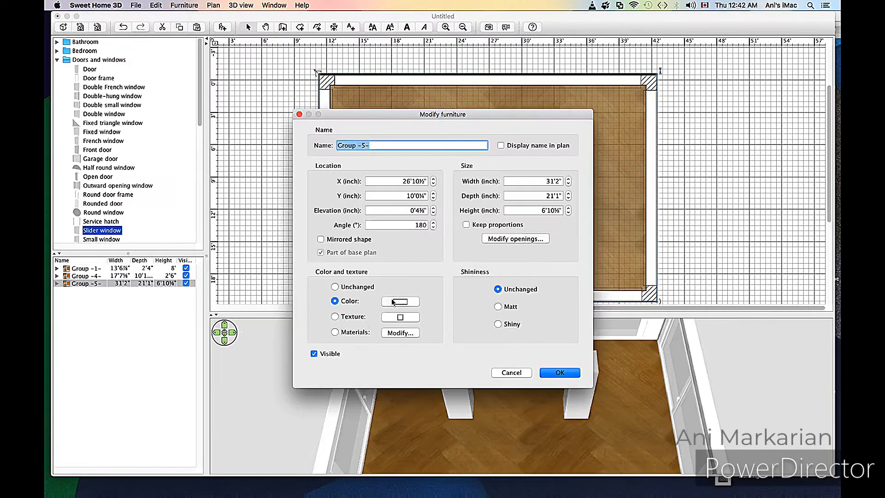
pyautogui.click(394, 301)
pyautogui.click(339, 399)
pyautogui.click(553, 374)
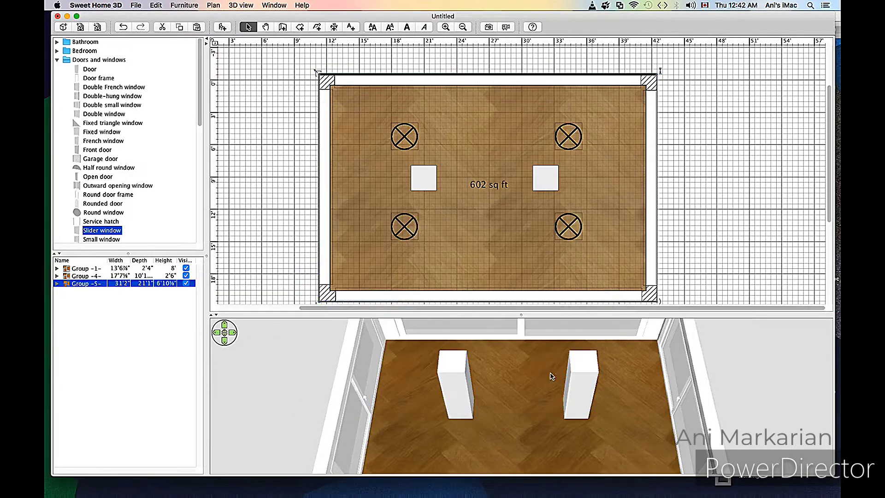
# - Add a level above the room and copy all walls, flooring, and furniture from Level 0 onto Level 1
pyautogui.click(214, 6)
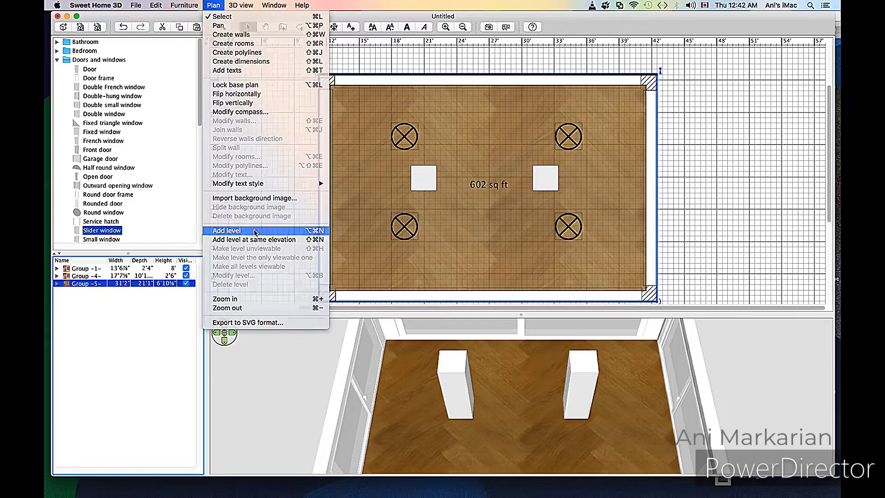
pyautogui.click(254, 231)
pyautogui.click(495, 42)
pyautogui.moveTo(297, 82); pyautogui.dragTo(666, 308)
pyautogui.hotkey('ctrl', 'c')
pyautogui.click(529, 42)
pyautogui.hotkey('ctrl', 'v')
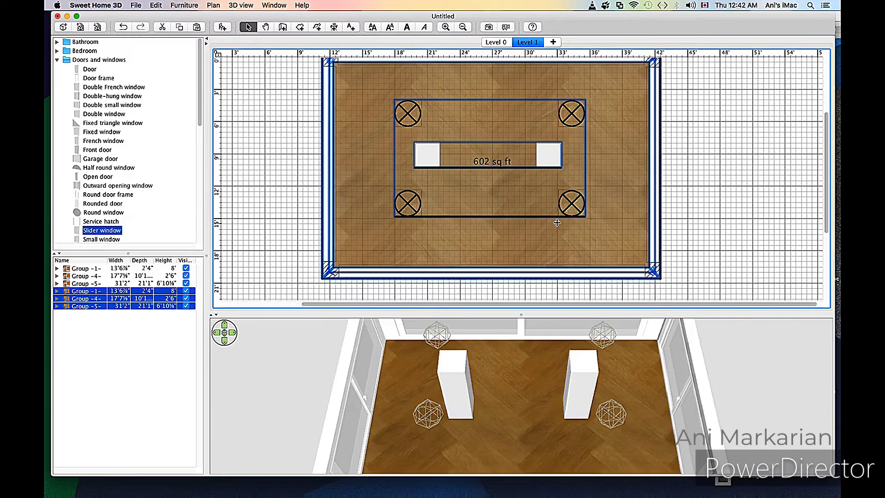
pyautogui.scroll(1, 826, 181)
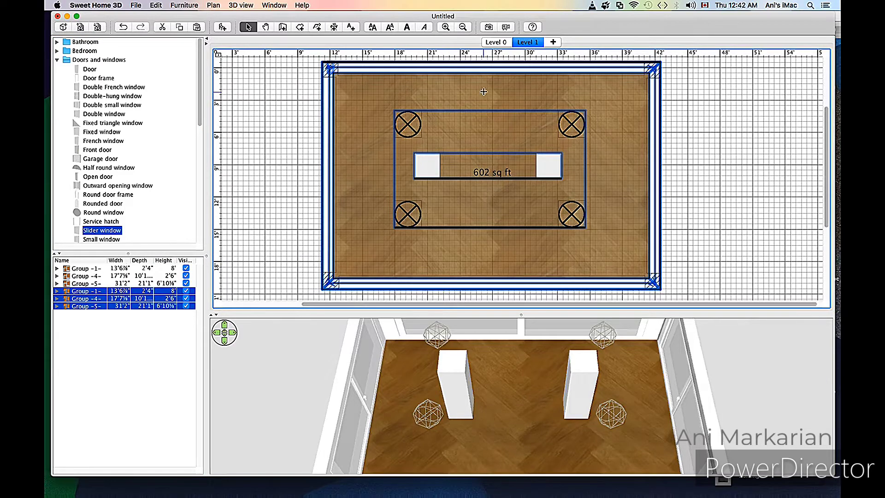
# - Extend the Level 1 room's floor about 6' beyond both the left and right walls, keeping it rectangular
pyautogui.click(631, 93)
pyautogui.moveTo(657, 67); pyautogui.dragTo(723, 67)
pyautogui.moveTo(657, 282); pyautogui.dragTo(723, 283)
pyautogui.moveTo(329, 67); pyautogui.dragTo(268, 68)
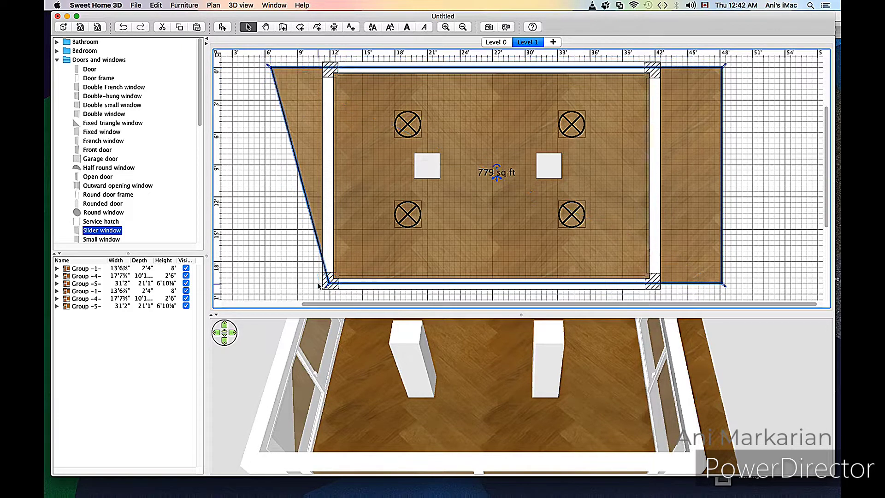
pyautogui.moveTo(322, 283); pyautogui.dragTo(266, 282)
pyautogui.moveTo(267, 67); pyautogui.dragTo(265, 67)
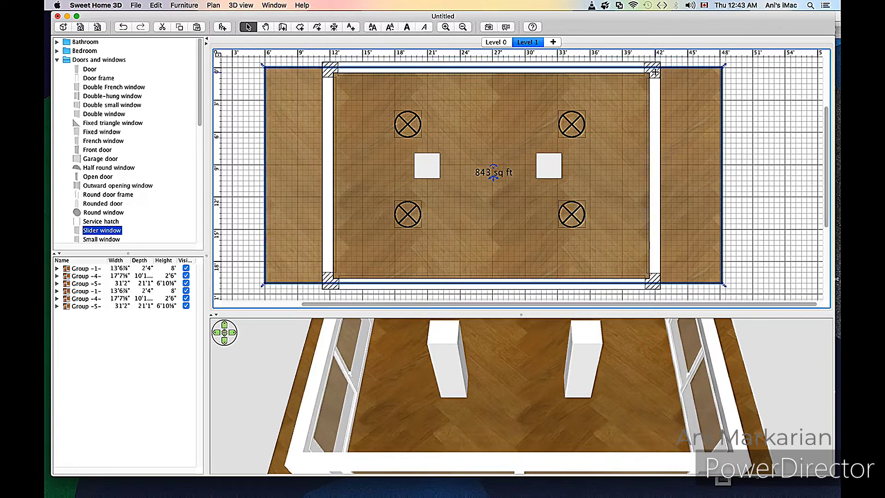
# - Draw three connected walls around the right floor extension on Level 1, starting and ending at the existing corners
pyautogui.click(283, 27)
pyautogui.click(536, 308)
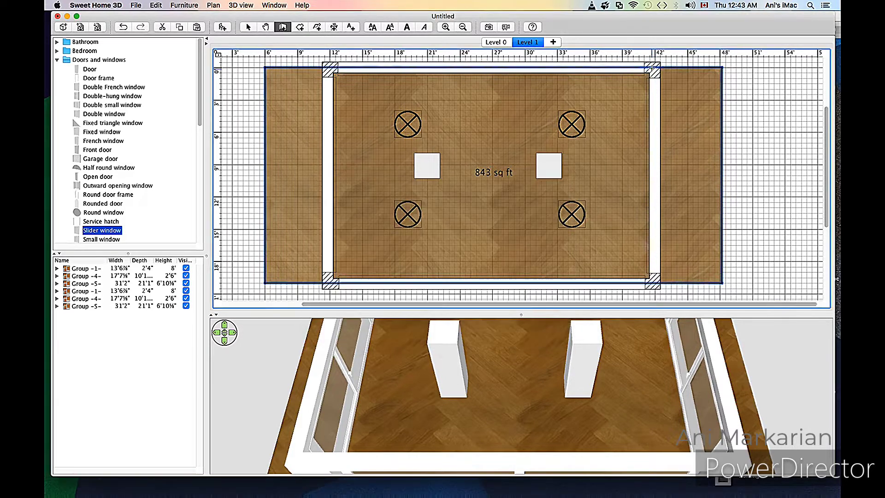
pyautogui.click(652, 68)
pyautogui.click(722, 67)
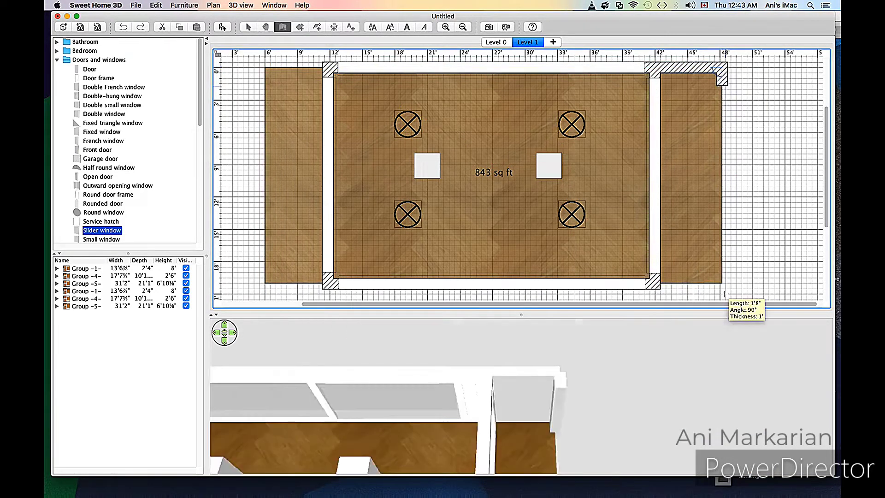
pyautogui.click(722, 281)
pyautogui.doubleClick(652, 281)
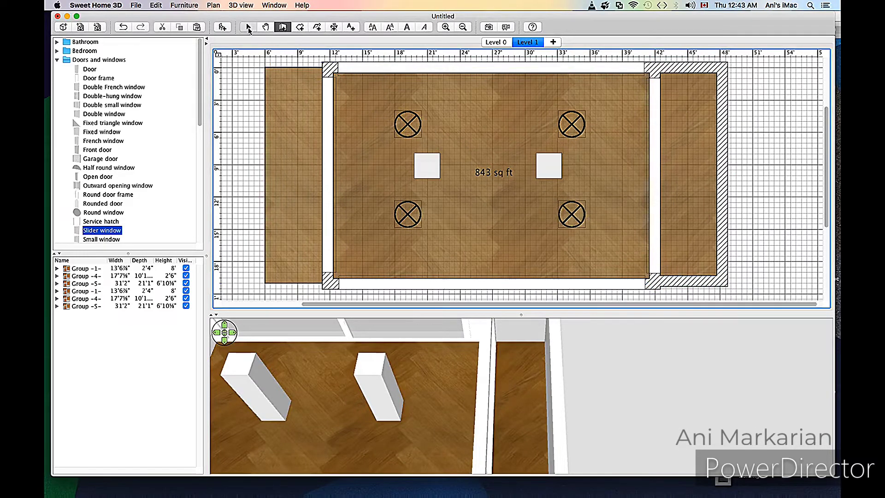
# - Set the height of the three walls around the right floor extension to 4'
pyautogui.click(699, 279)
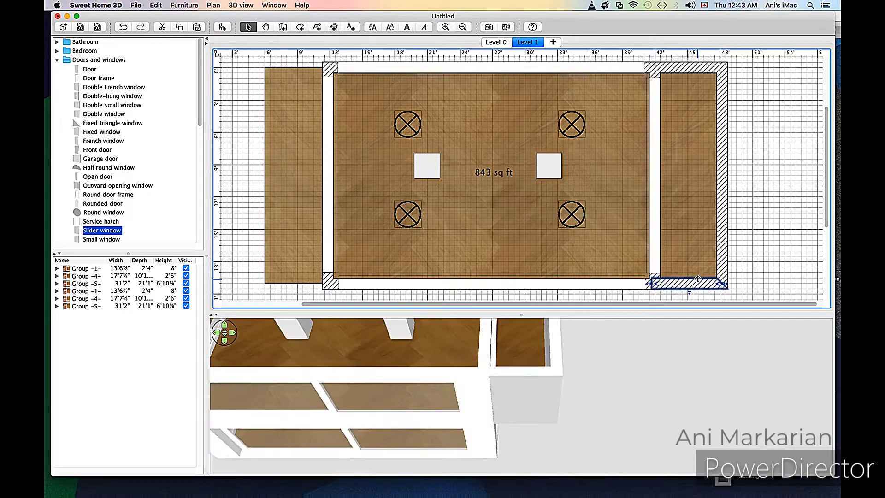
pyautogui.keyDown('shift'); pyautogui.click(724, 146); pyautogui.keyUp('shift')
pyautogui.rightClick(706, 69)
pyautogui.click(731, 241)
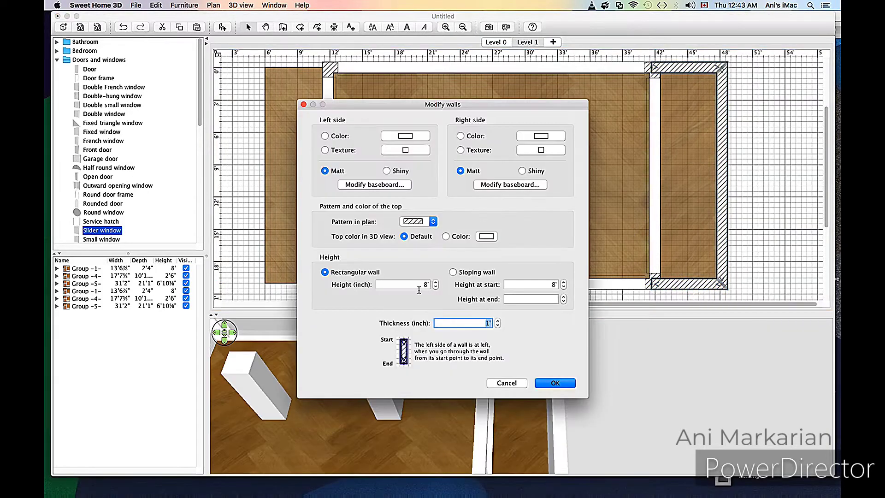
pyautogui.click(426, 284)
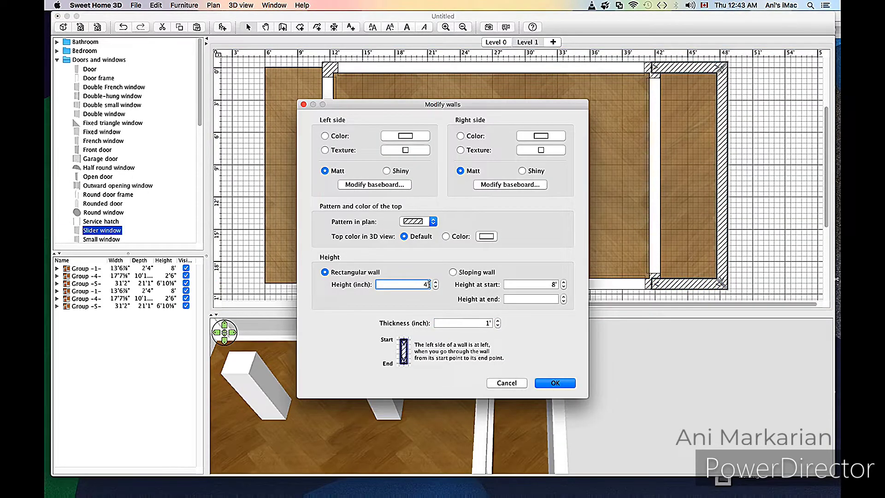
pyautogui.press('Return')
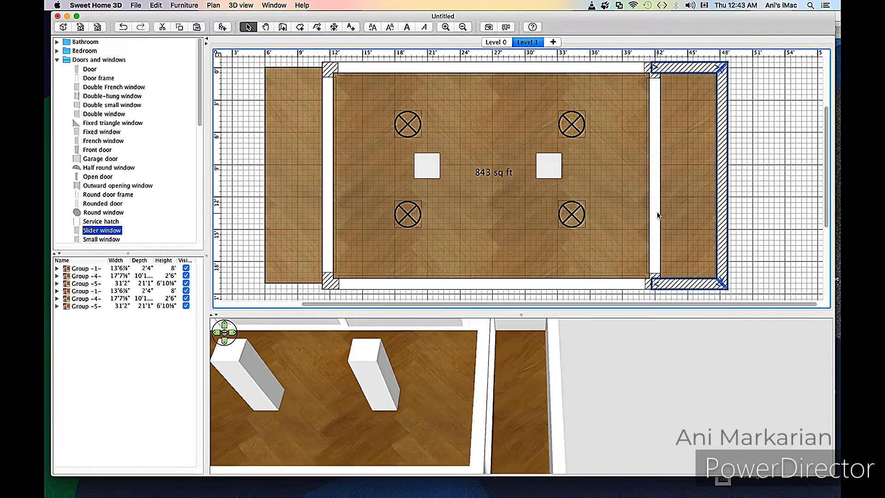
# - Draw three connected walls around the left floor extension on Level 1, from the upper corner to the lower corner
pyautogui.click(283, 27)
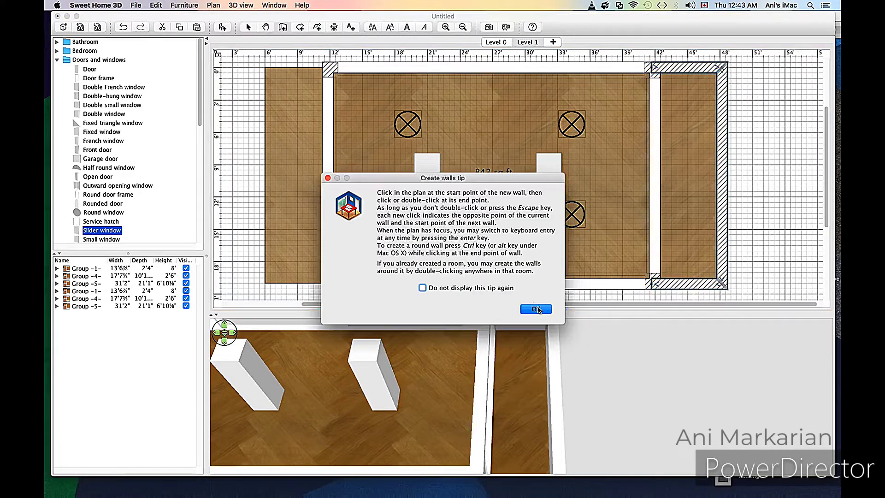
pyautogui.press('Return')
pyautogui.click(329, 69)
pyautogui.click(264, 69)
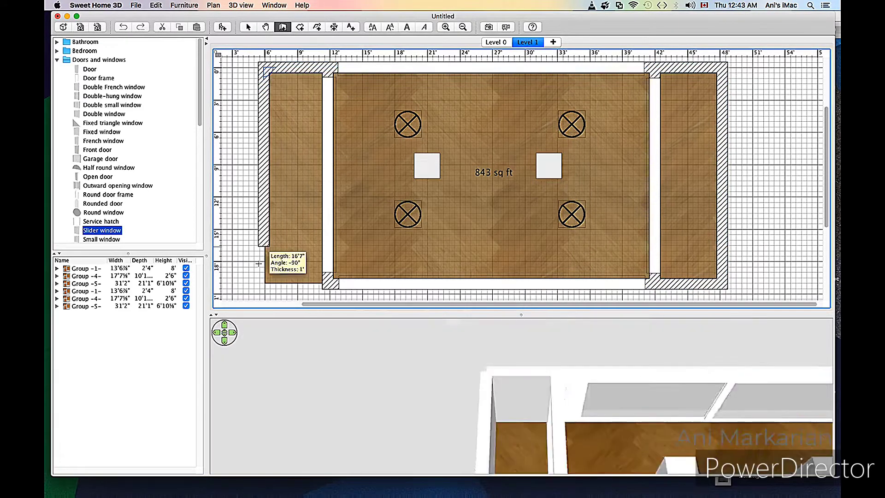
pyautogui.click(262, 282)
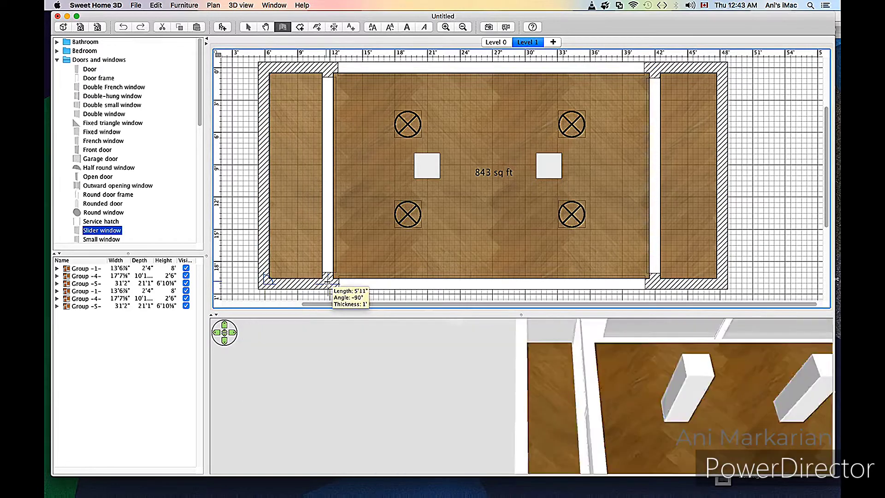
pyautogui.doubleClick(328, 283)
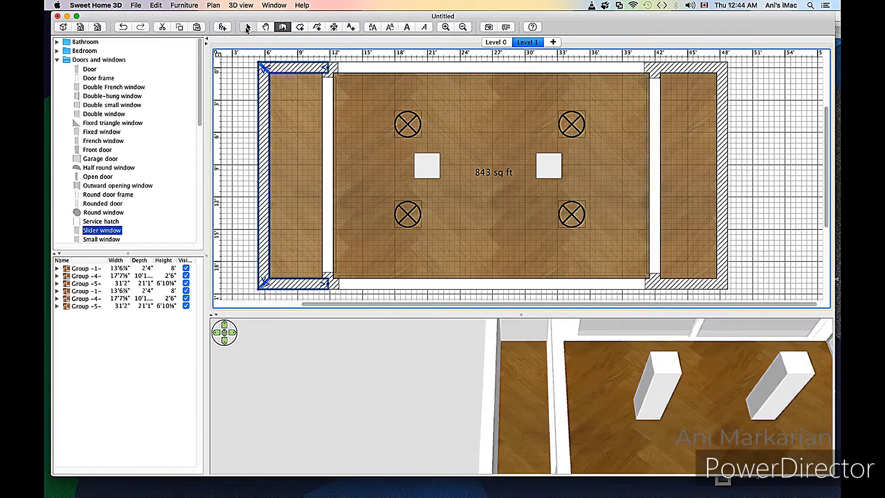
# - Set the height of the three walls around the left floor extension to 4'
pyautogui.rightClick(285, 194)
pyautogui.click(313, 389)
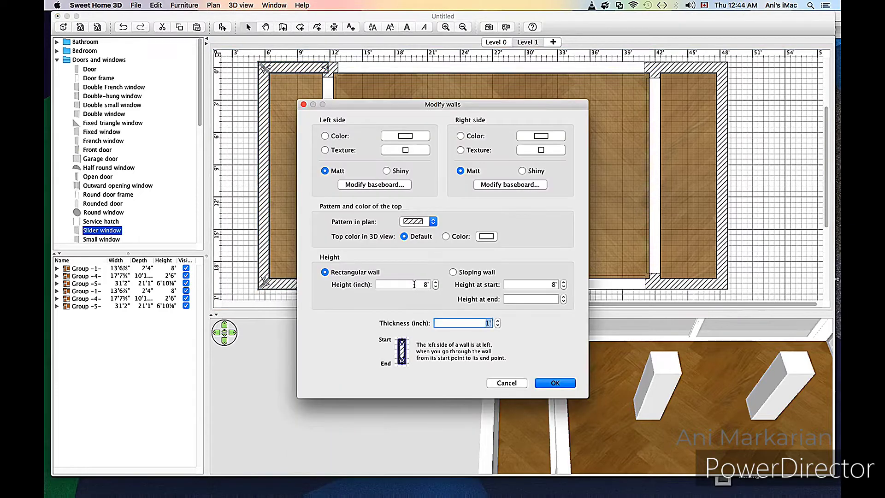
pyautogui.click(425, 285)
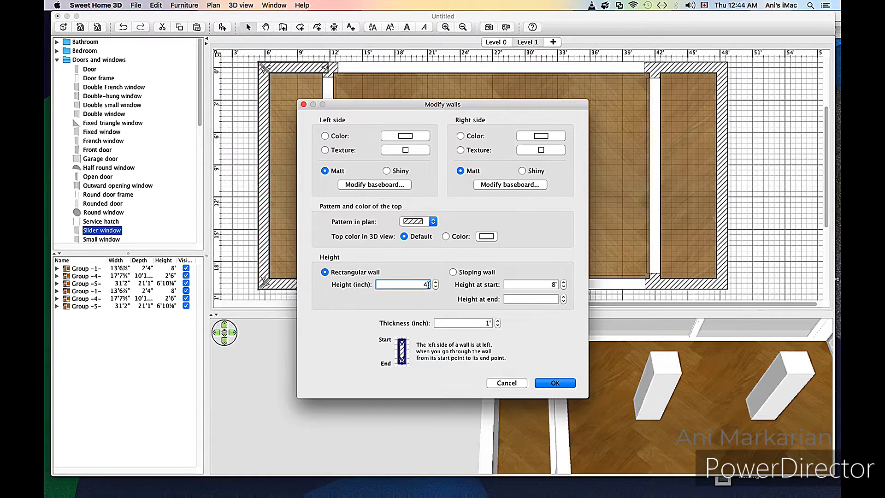
pyautogui.click(555, 383)
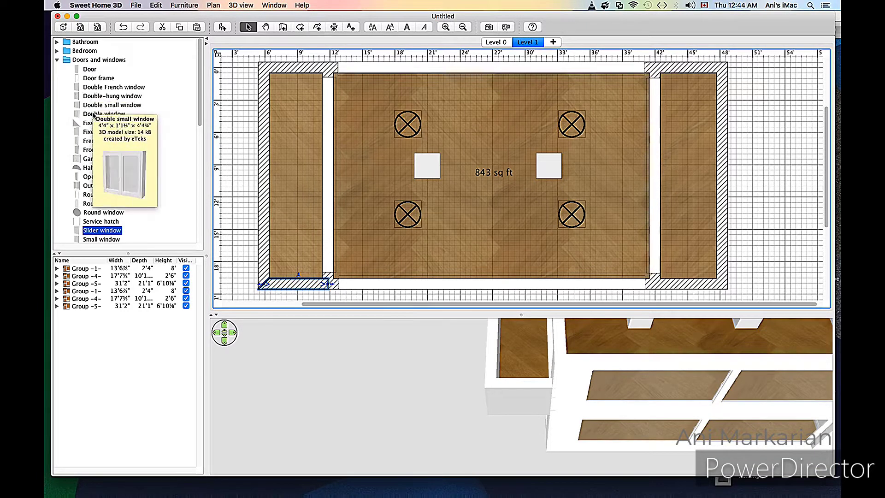
# - Place a fixed window in the left extension's outer wall and stretch it to 21'1" so it spans the full wall
pyautogui.click(113, 133)
pyautogui.moveTo(215, 134); pyautogui.dragTo(268, 101)
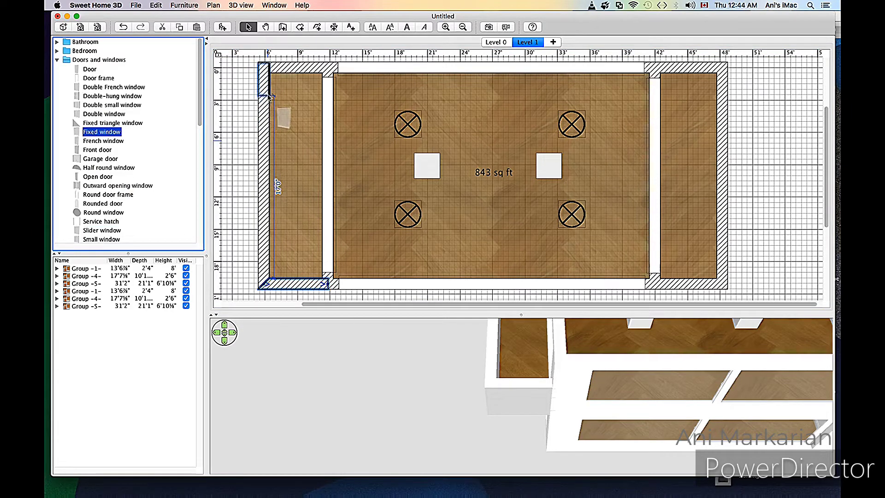
pyautogui.moveTo(269, 96); pyautogui.dragTo(265, 284)
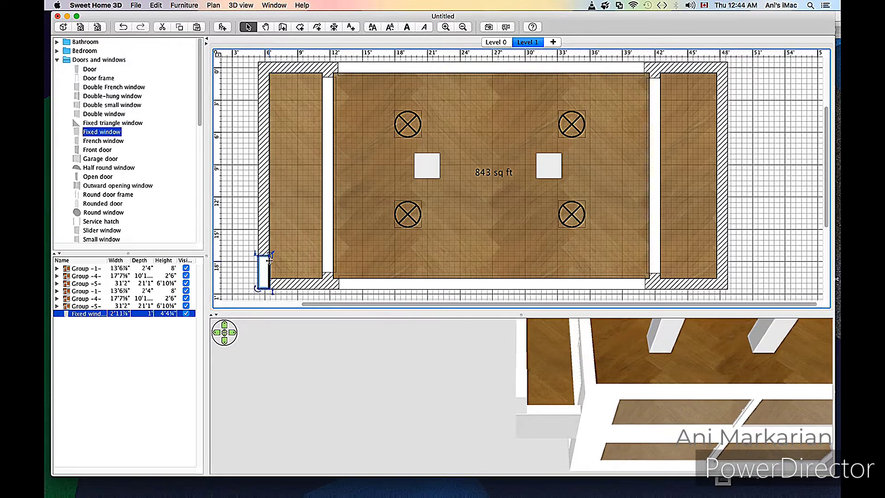
pyautogui.moveTo(269, 258); pyautogui.dragTo(272, 59)
# - Duplicate the full-length fixed window and place the copy over the right extension's outer wall
pyautogui.press('super+v')
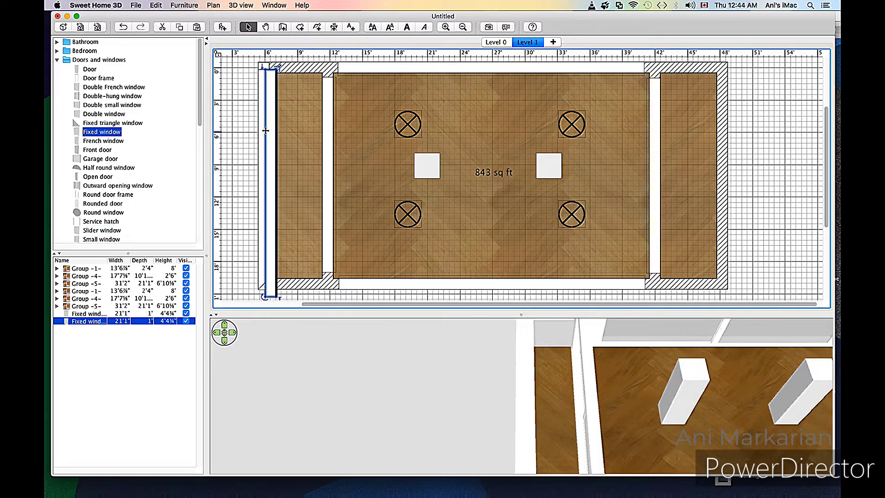
pyautogui.moveTo(272, 139); pyautogui.dragTo(719, 132)
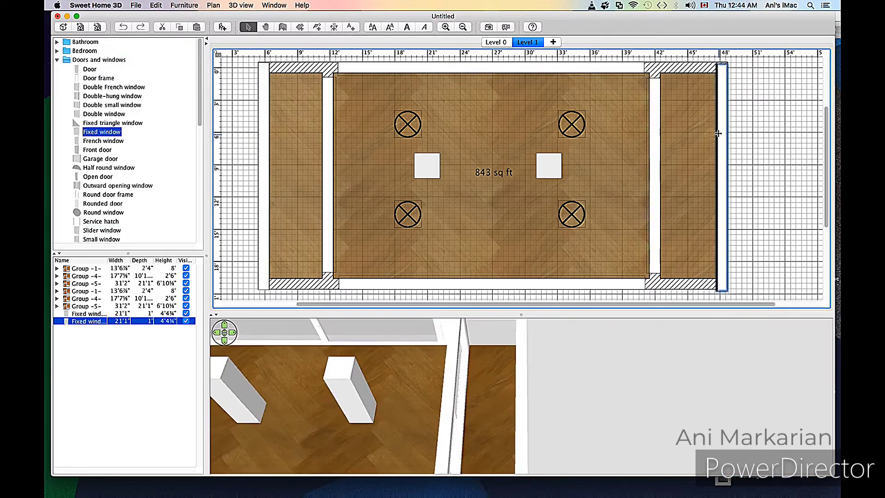
pyautogui.click(263, 85)
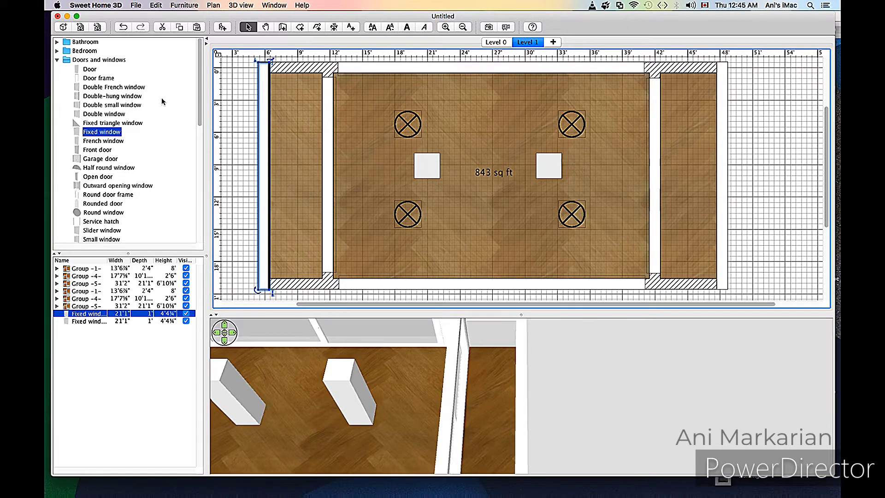
# - Fit a fixed window 5'11" wide in the left extension's upper wall and place a copy in the right extension's upper wall
pyautogui.moveTo(101, 132); pyautogui.dragTo(304, 69)
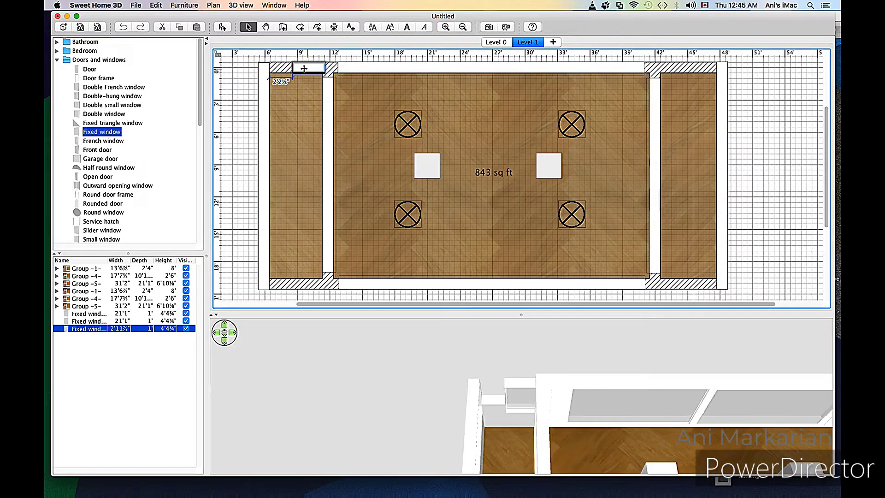
pyautogui.moveTo(322, 72); pyautogui.dragTo(679, 68)
pyautogui.press('super+z')
pyautogui.press('super+d')
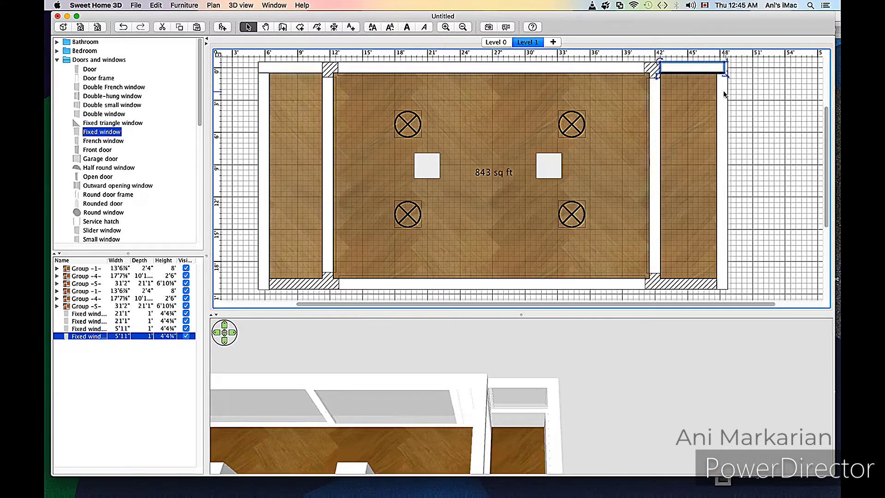
# - Shift the right extension's outer window and wall slightly inward to line up with the end of the upper window
pyautogui.click(724, 94)
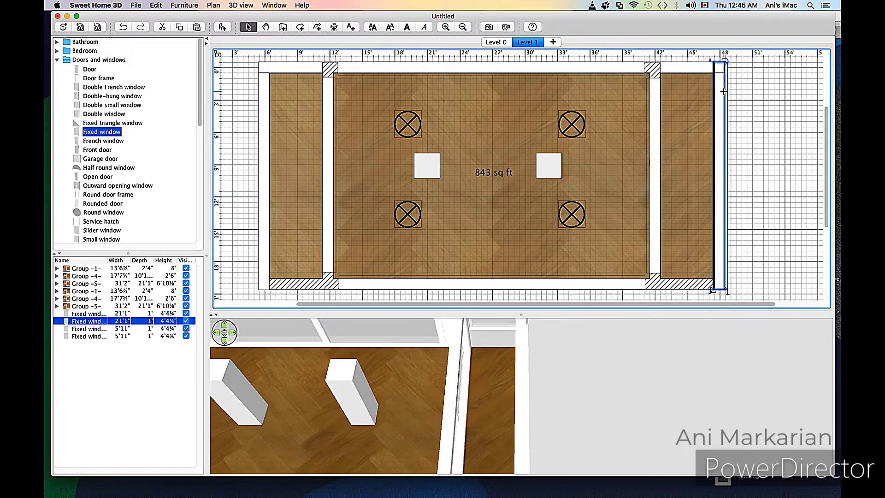
pyautogui.click(728, 97)
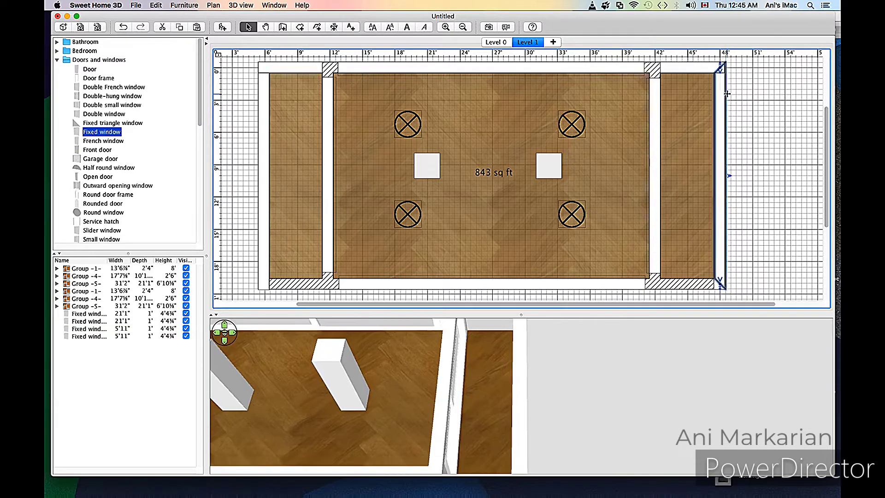
# - Copy the 5'11" fixed window into the lower walls of both the left and right extensions
pyautogui.click(277, 69)
pyautogui.press('super+c')
pyautogui.press('super+v')
pyautogui.moveTo(277, 70); pyautogui.dragTo(694, 283)
pyautogui.press('super+c')
pyautogui.press('super+v')
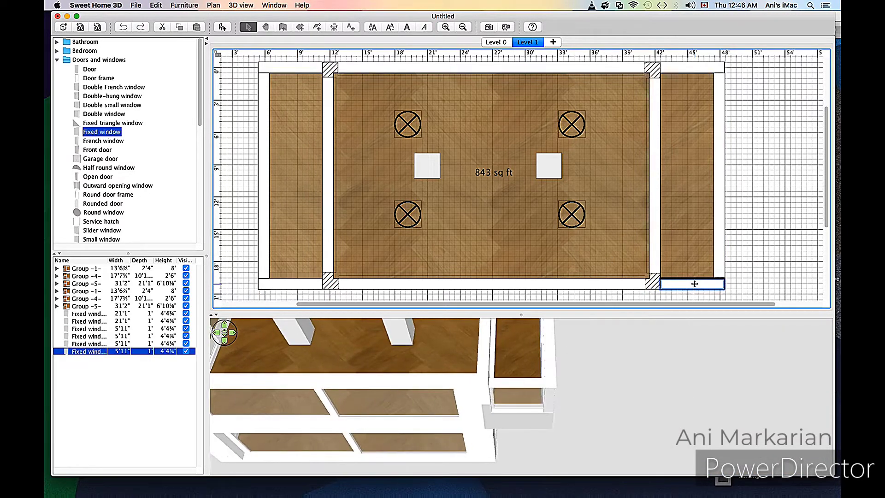